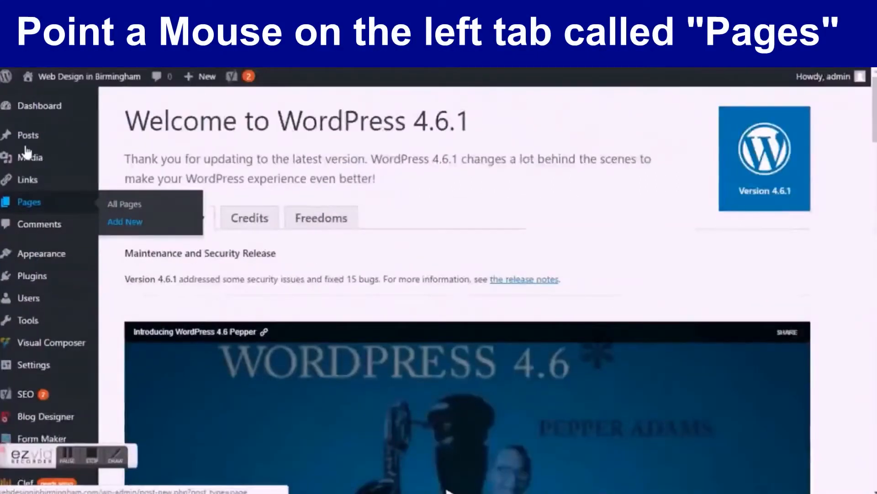
Create a new page in the site and look over its blank editor
mouse_move(53, 207)
click(122, 223)
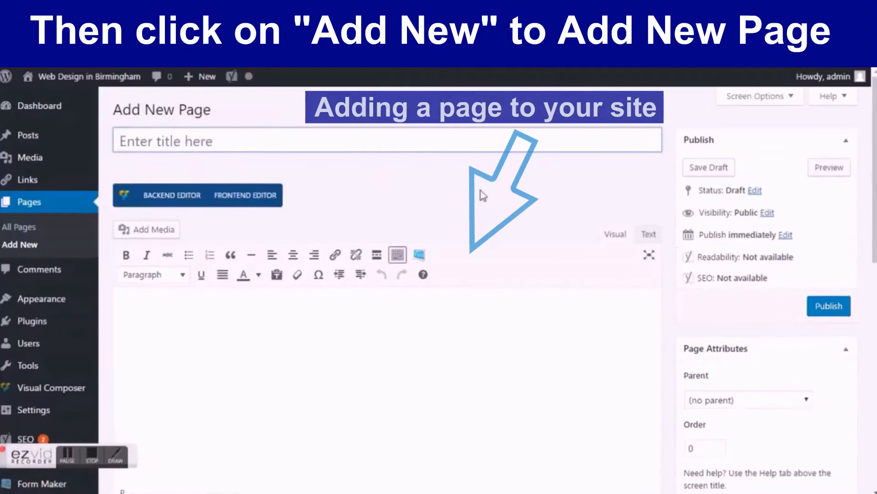
scroll(483, 196, down, 2)
scroll(481, 194, up, 2)
scroll(483, 198, down, 1)
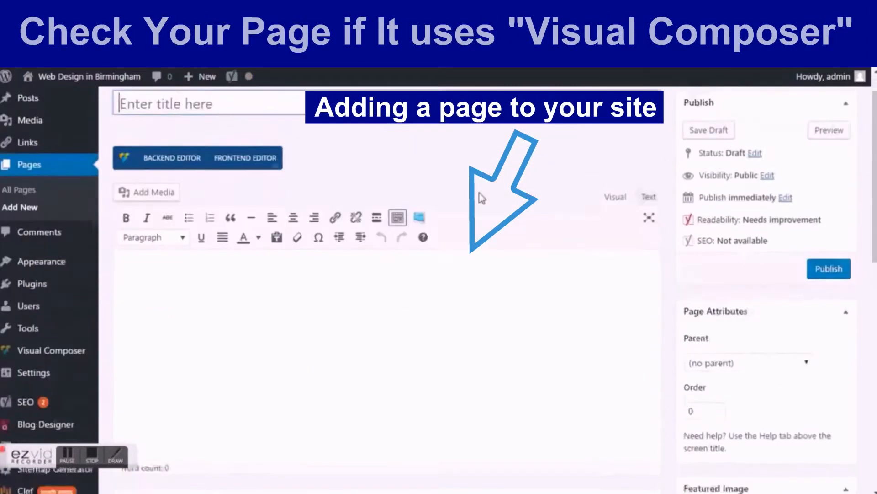
scroll(482, 198, down, 1)
scroll(478, 196, up, 1)
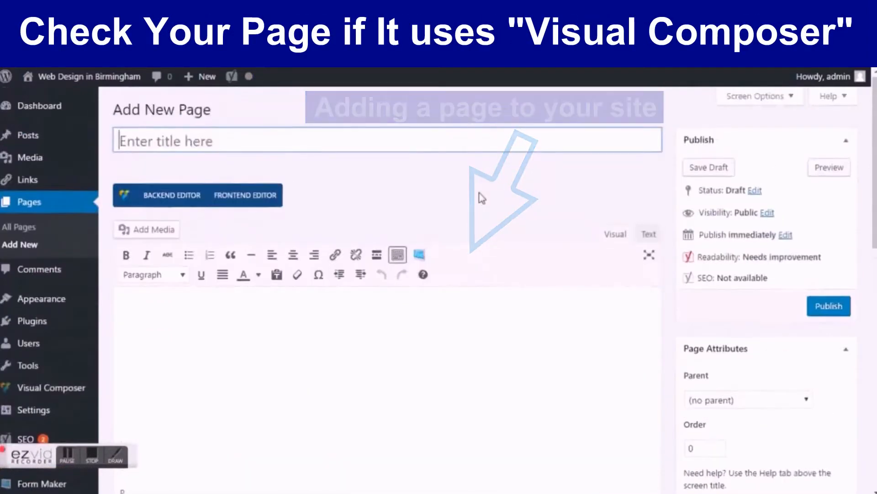
scroll(468, 210, down, 1)
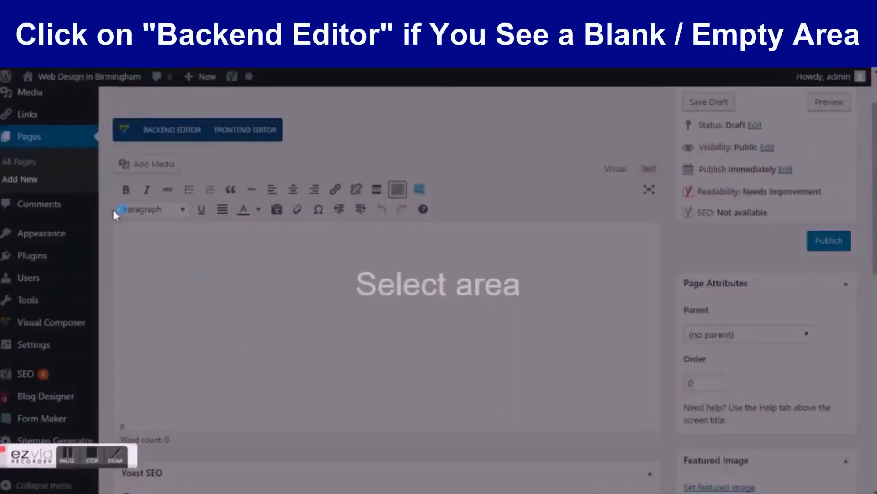
mouse_move(114, 175)
mouse_down()
mouse_move(441, 356)
mouse_move(608, 421)
mouse_move(663, 431)
mouse_up()
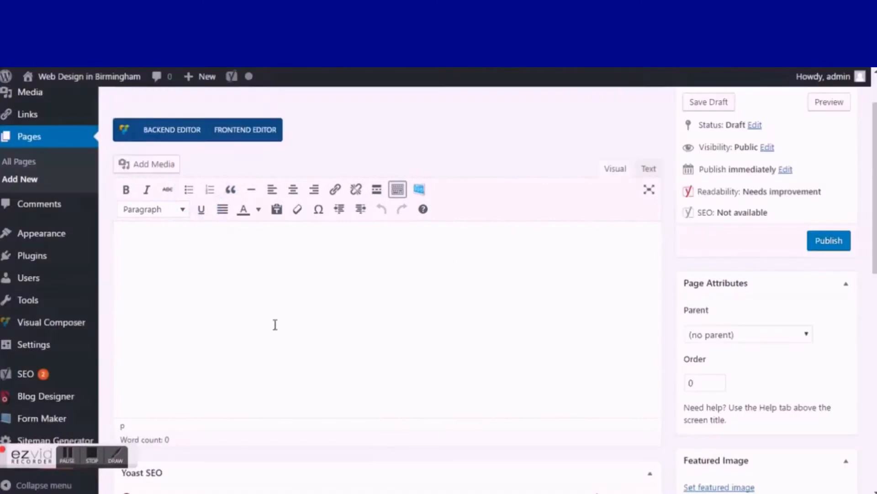
scroll(344, 315, up, 2)
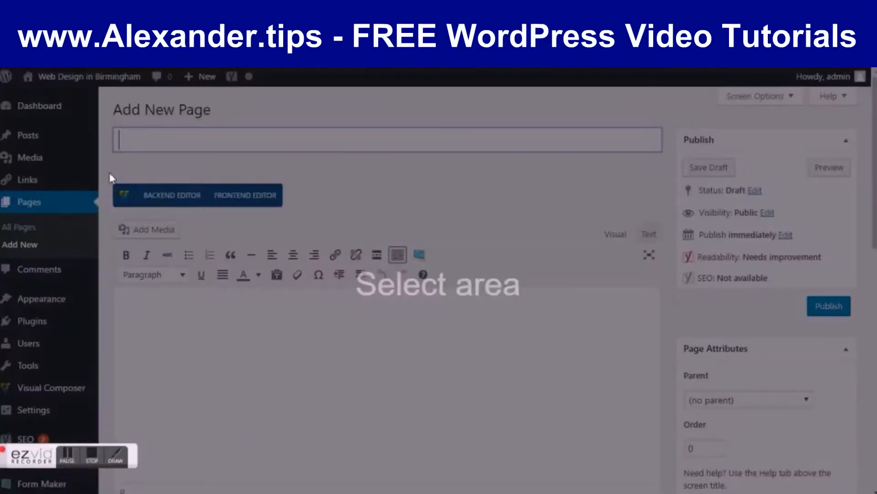
drag(106, 173, 214, 220)
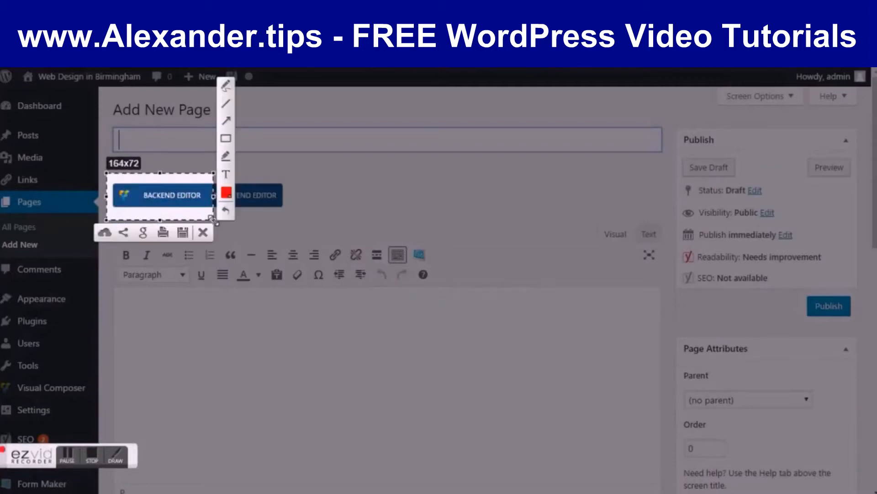
key(Escape)
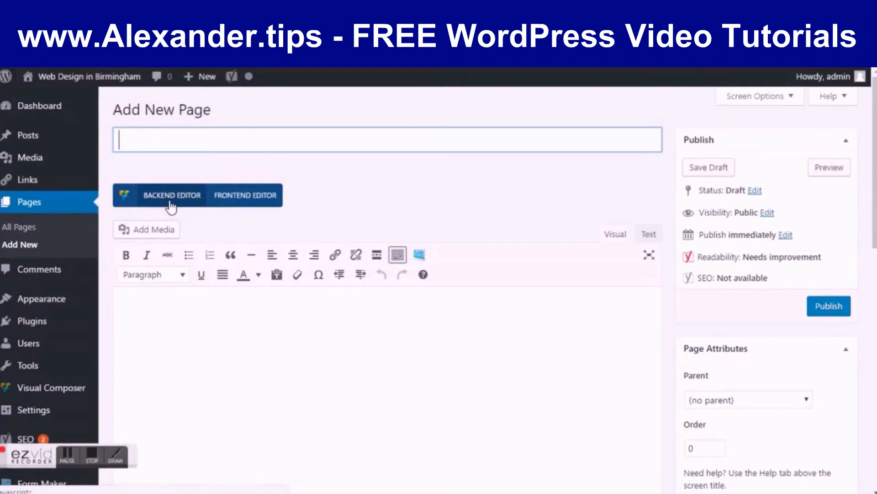
Switch the new page to the Visual Composer backend editor and open its list of addable elements
click(171, 206)
scroll(298, 239, down, 2)
scroll(252, 256, down, 1)
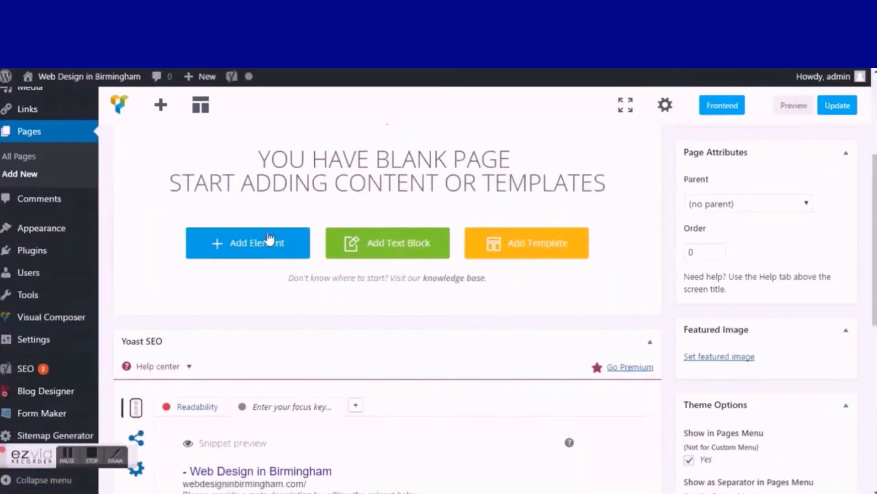
click(245, 247)
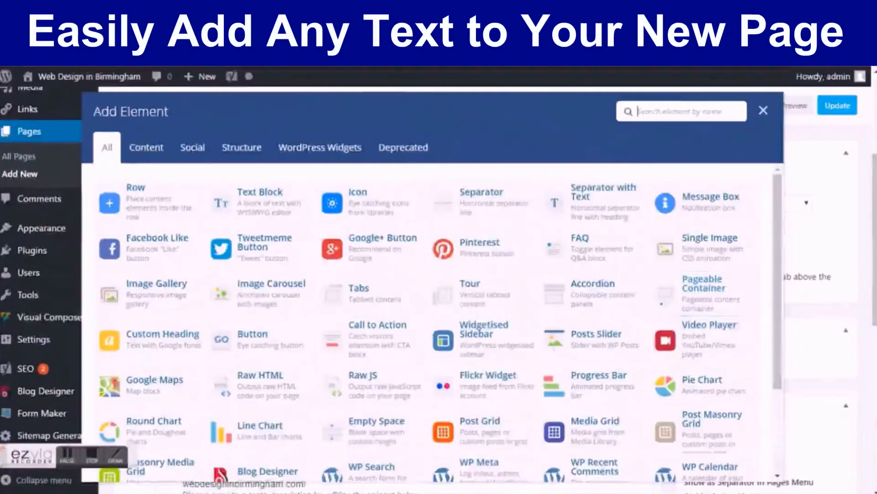
Look through the Content, Social, Structure, WordPress Widgets and Deprecated element categories, ending on the full list
click(152, 149)
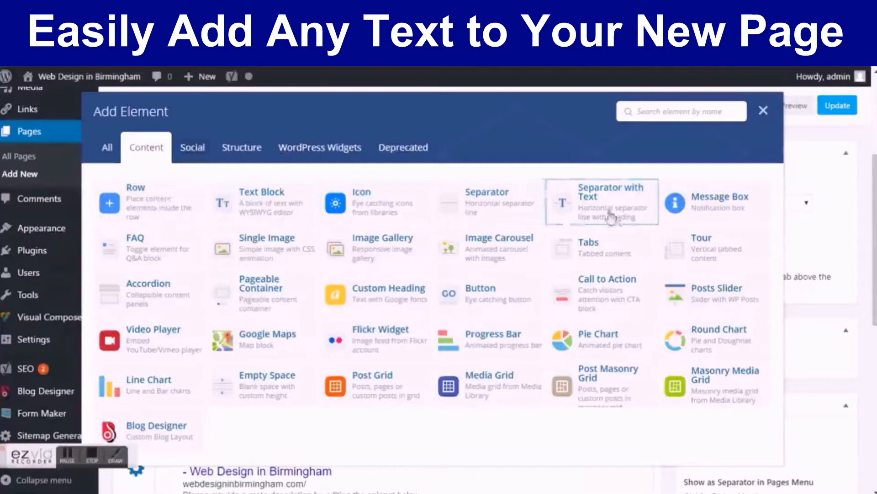
click(208, 158)
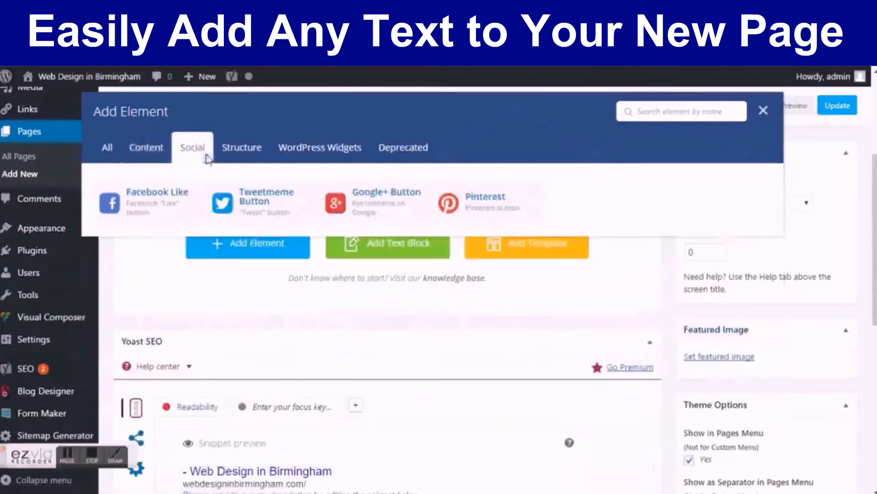
click(264, 157)
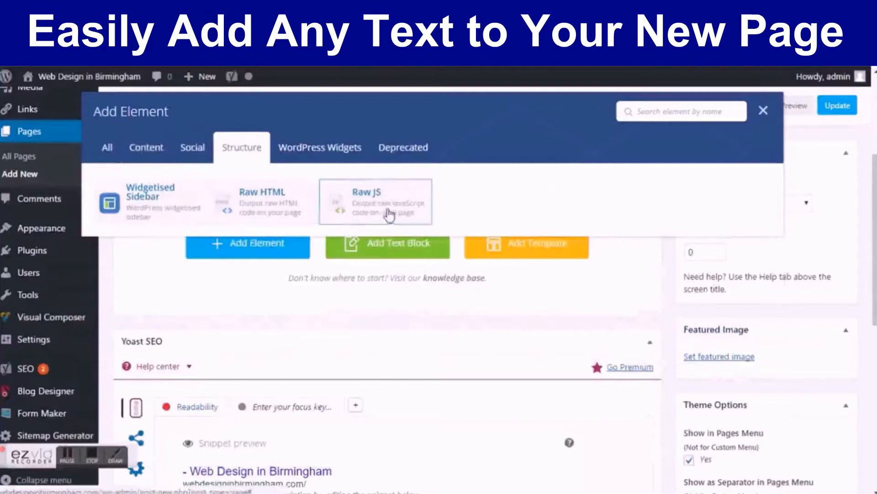
click(327, 154)
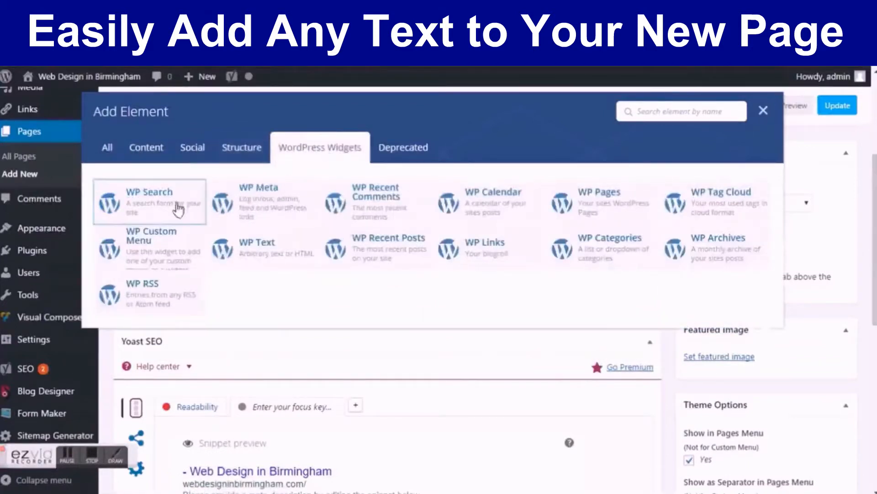
click(401, 157)
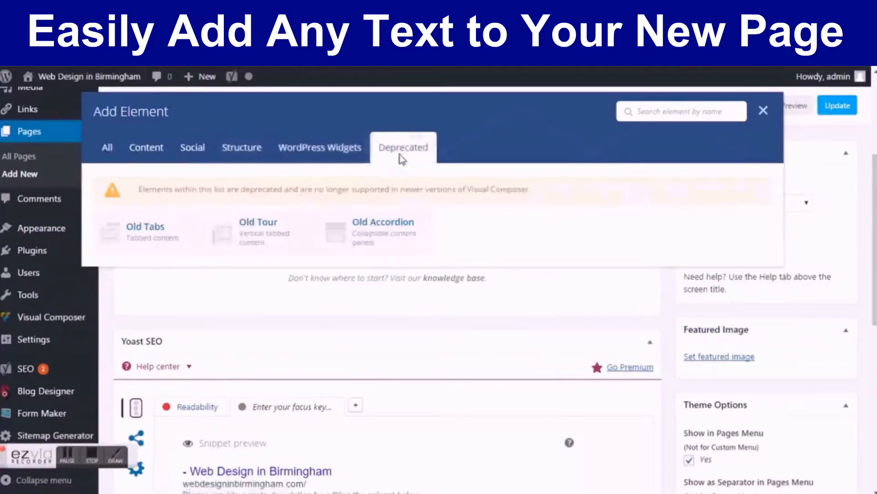
click(155, 155)
click(110, 151)
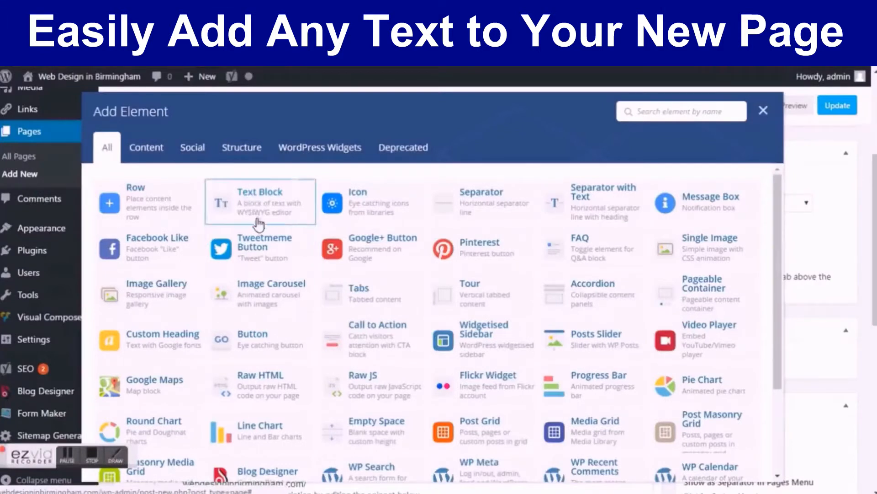
click(845, 58)
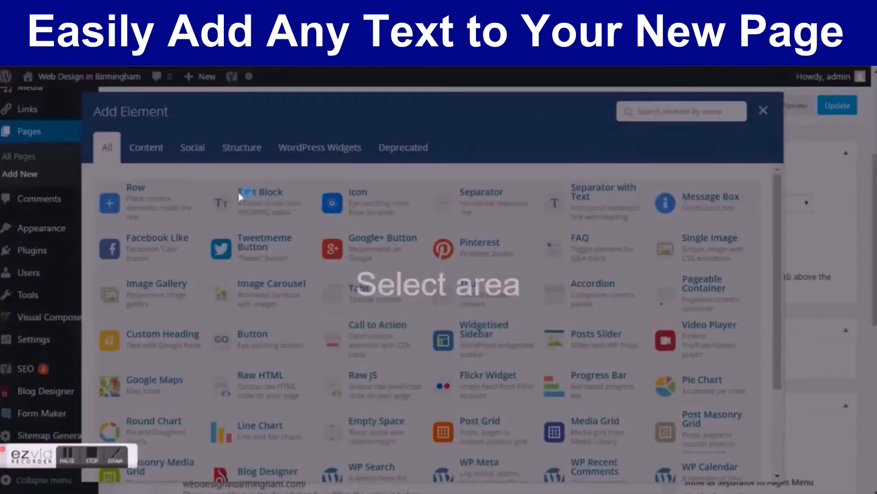
mouse_move(197, 173)
mouse_down()
mouse_move(267, 214)
mouse_move(321, 228)
mouse_up()
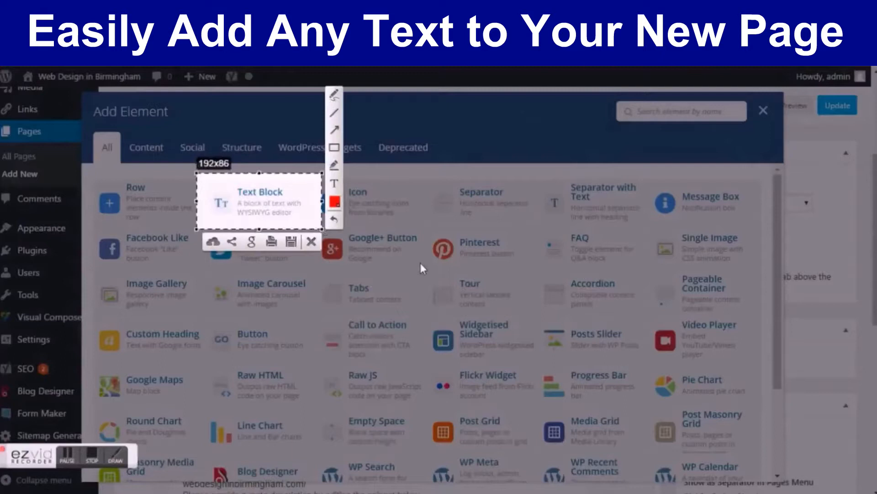
key(Escape)
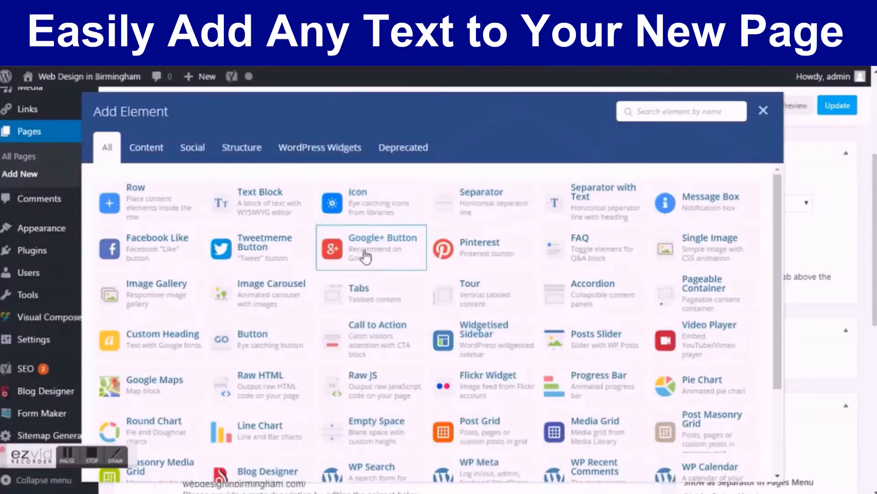
Add a Text Block element and replace its placeholder text with "How SEO has changed in the past few month!"
click(254, 212)
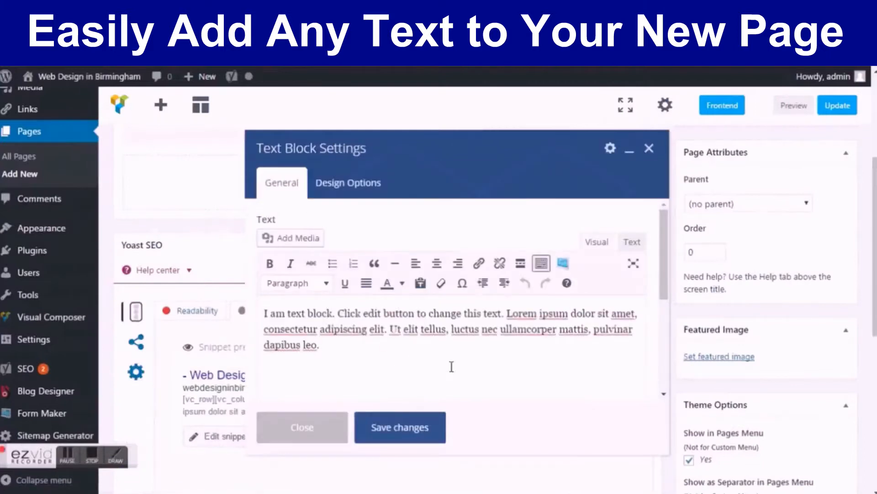
drag(422, 352, 161, 258)
click(466, 351)
drag(422, 347, 270, 304)
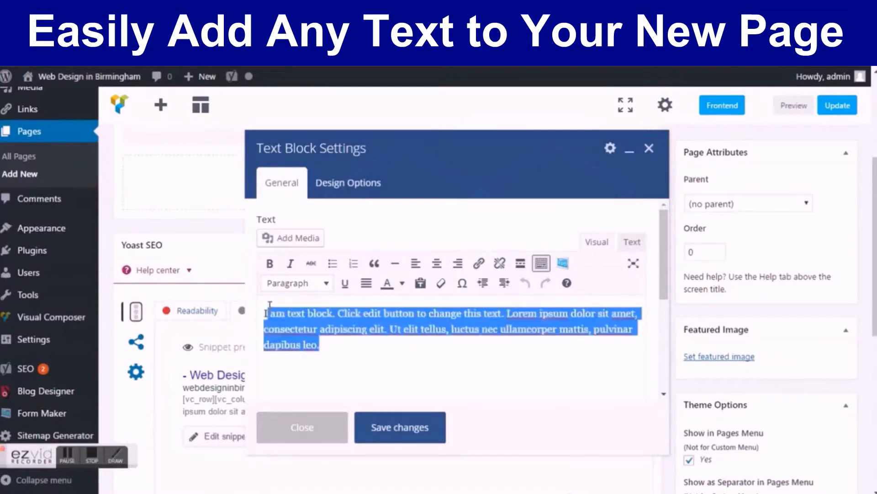
click(406, 375)
drag(414, 366, 206, 319)
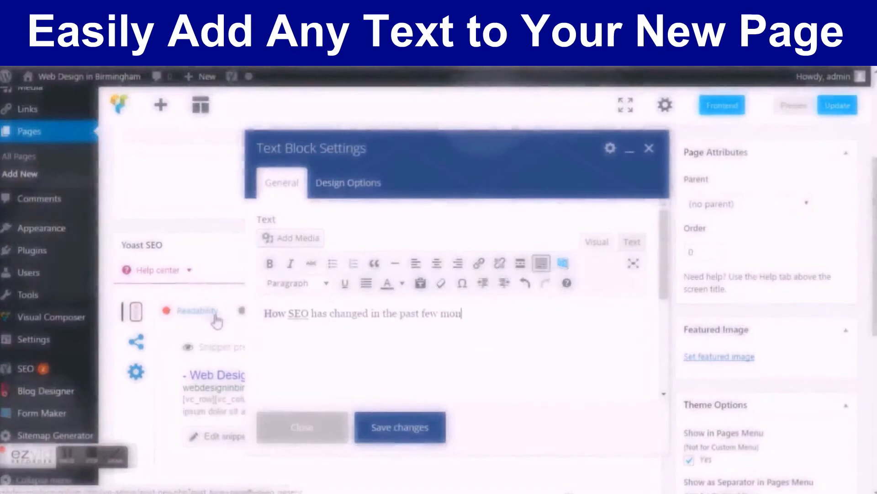
text(th!)
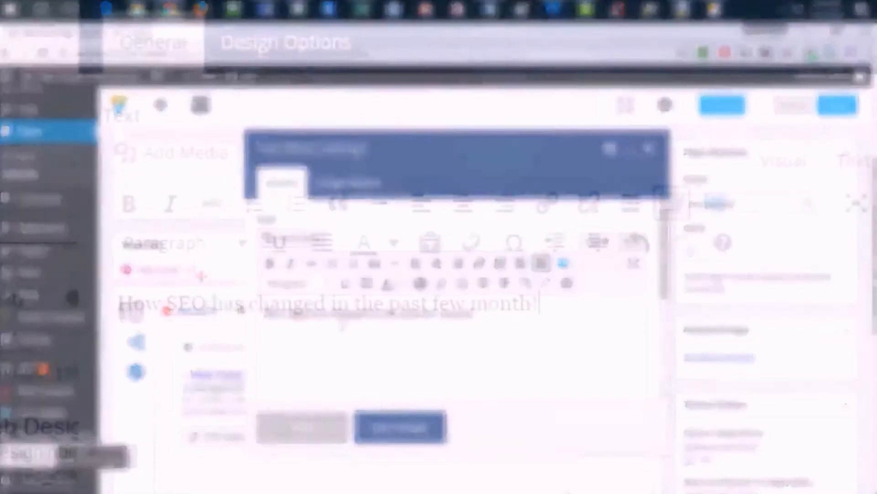
mouse_move(253, 284)
mouse_down()
mouse_move(192, 273)
mouse_move(107, 279)
mouse_up()
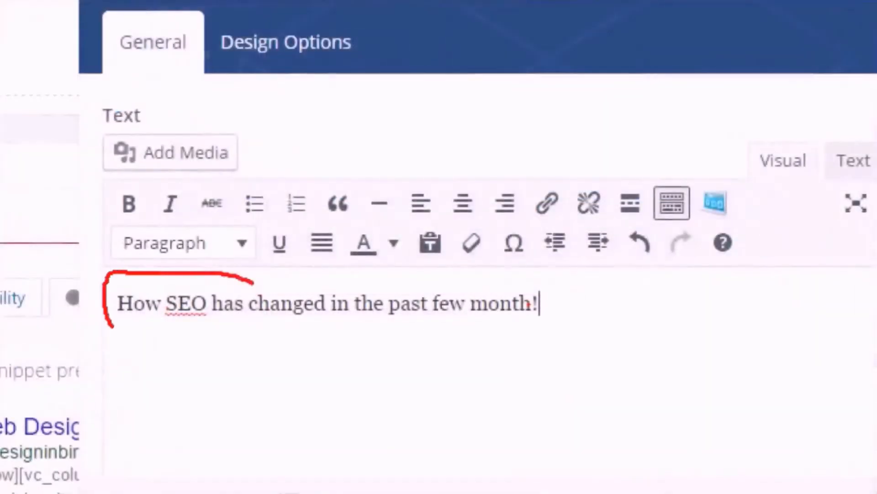
mouse_move(112, 326)
mouse_down()
mouse_move(353, 358)
mouse_move(593, 322)
mouse_move(391, 274)
mouse_move(240, 277)
mouse_up()
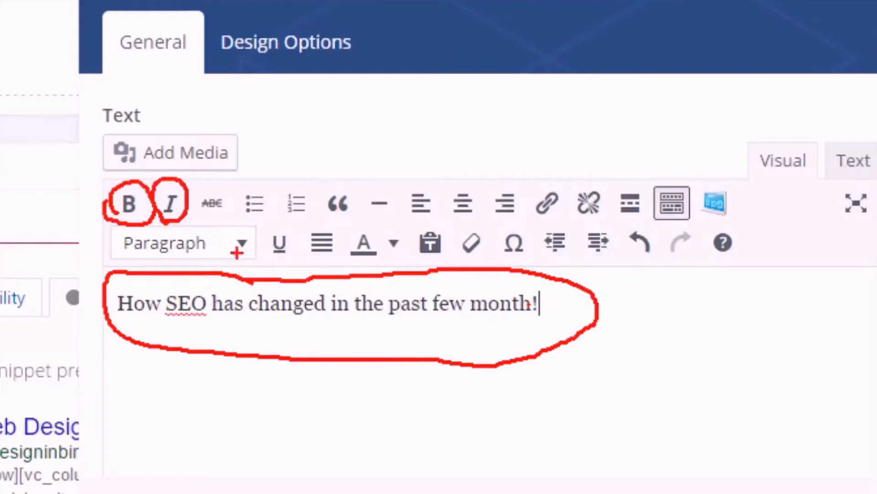
drag(126, 254, 205, 256)
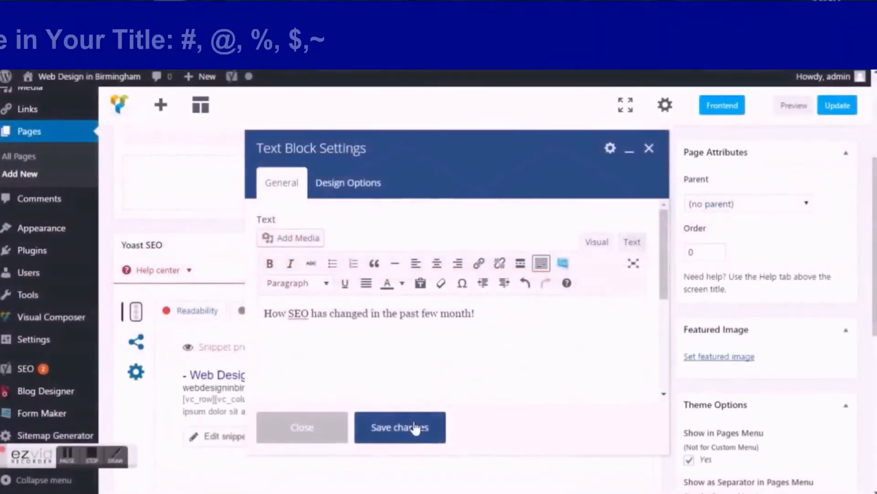
Save the text block and enter "How SEO Has Changed in the past few month" as the page title
click(412, 426)
scroll(386, 295, up, 5)
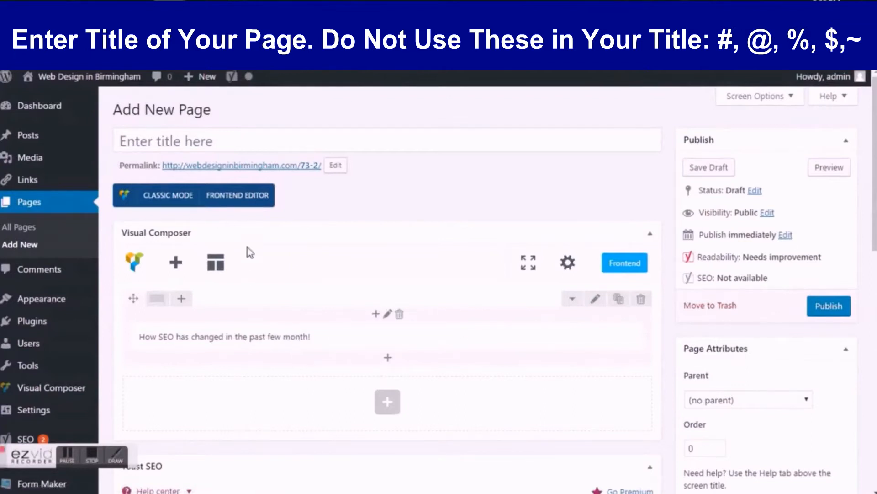
click(203, 140)
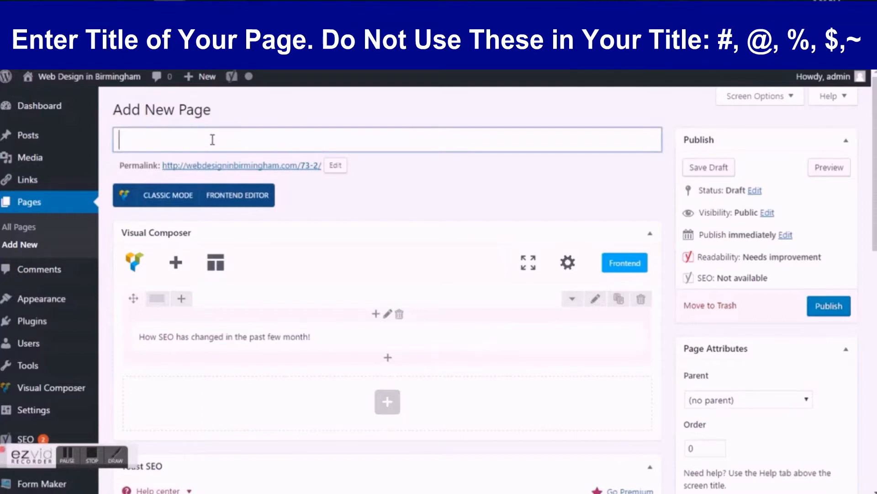
text(How SEO Has Changed)
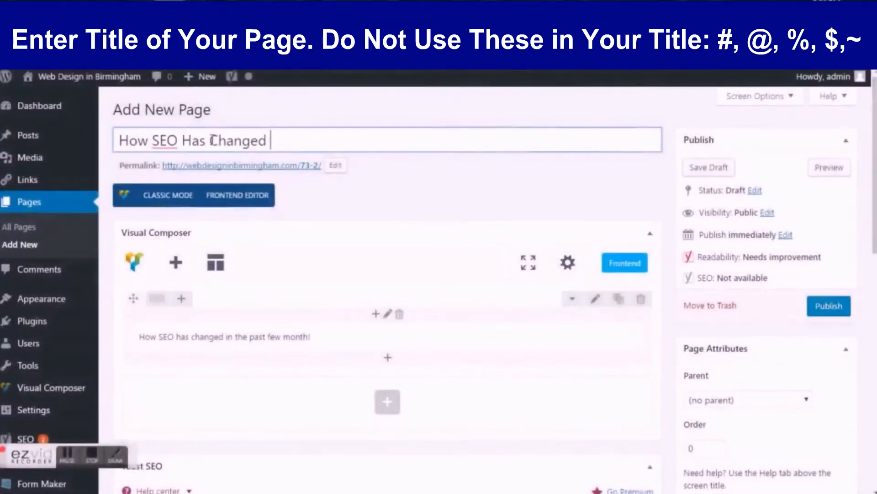
text(in the past few month)
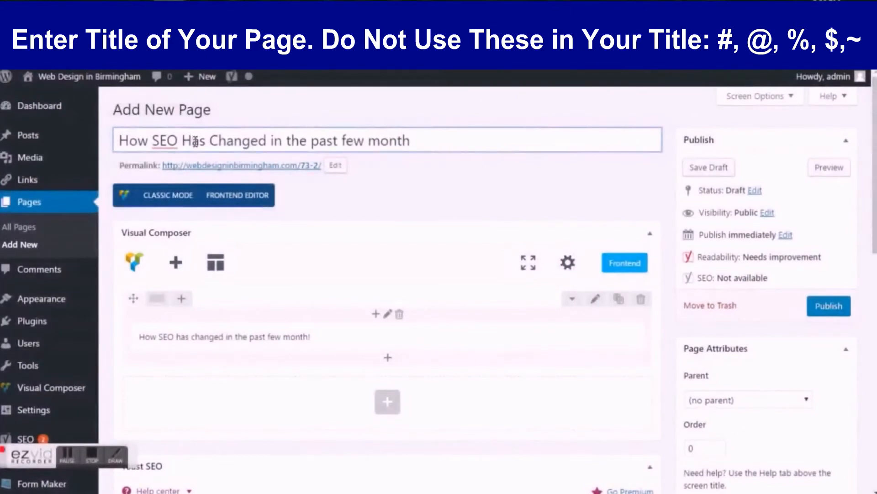
Make the words "has changed" lowercase in the page title
click(196, 143)
key(BackSpace)
text(h)
key(BackSpace)
text(c)
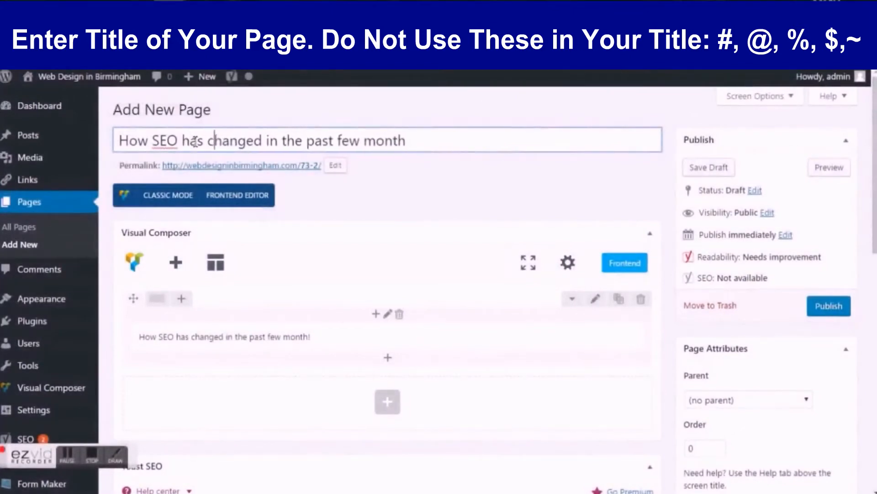
click(447, 149)
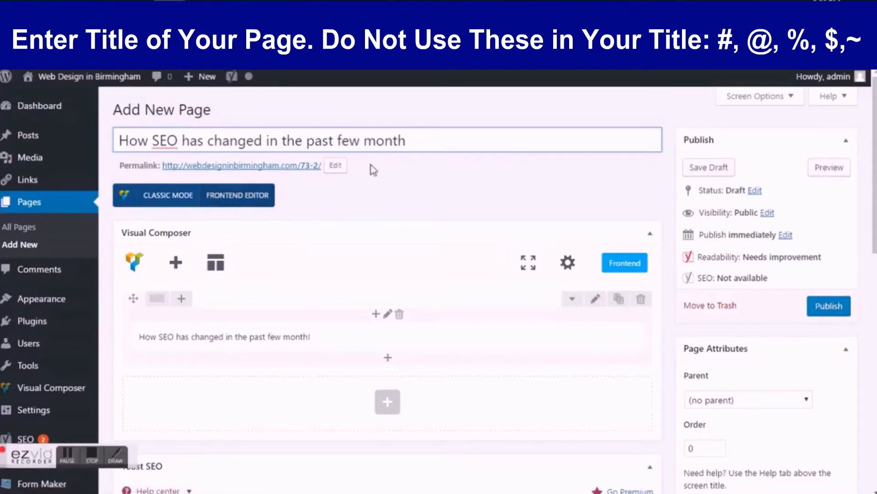
Copy the page title and use it as the permalink slug in place of the default one
drag(423, 141, 105, 136)
key(ctrl+c)
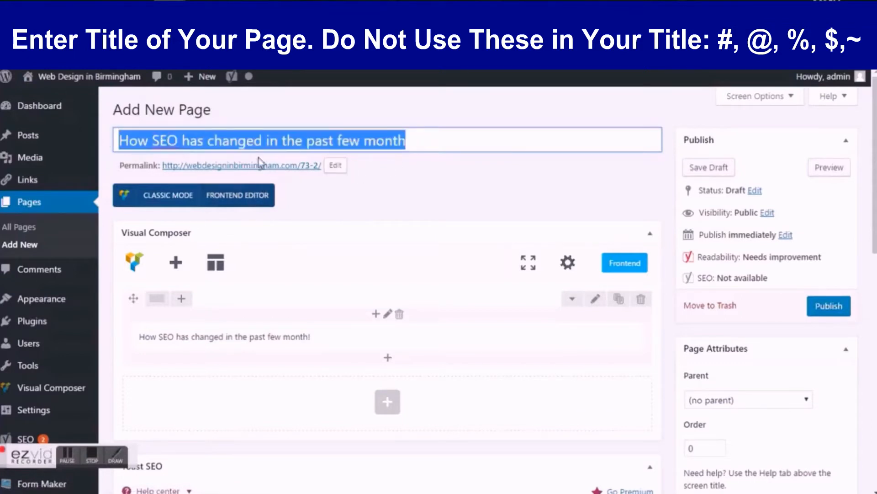
click(335, 166)
drag(366, 163, 304, 163)
key(ctrl+v)
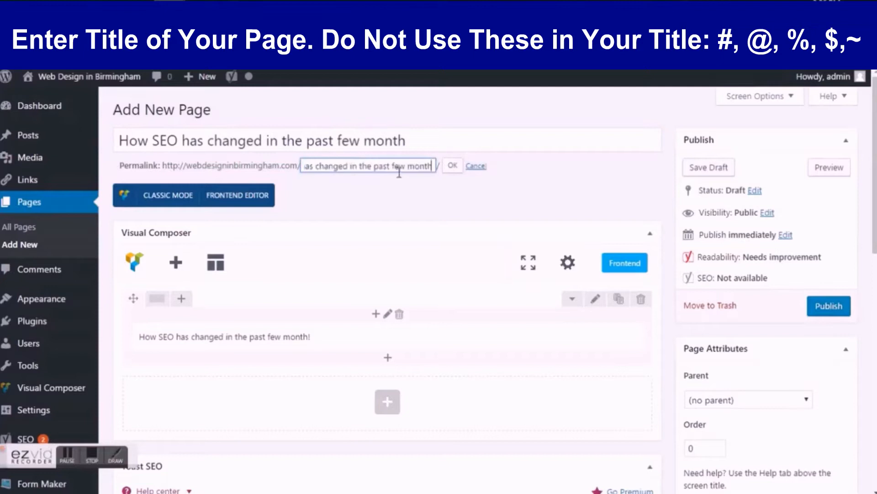
click(453, 167)
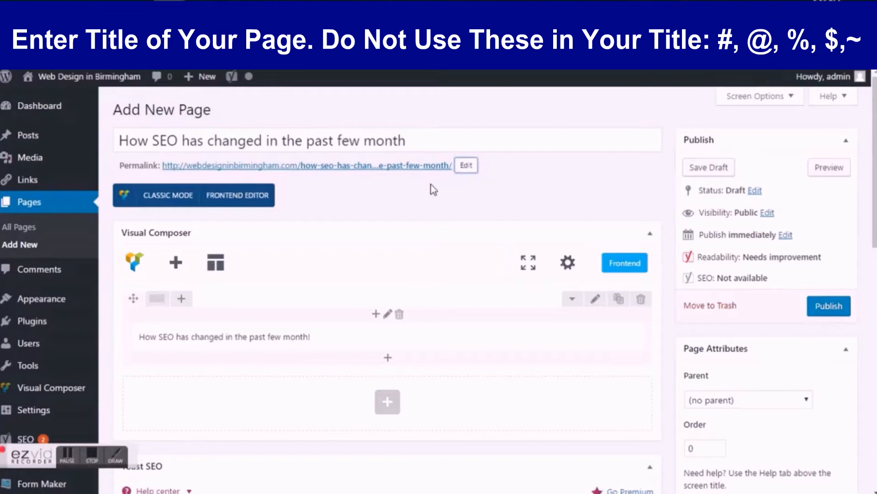
Reopen the permalink slug for editing to review it, and confirm it
click(466, 165)
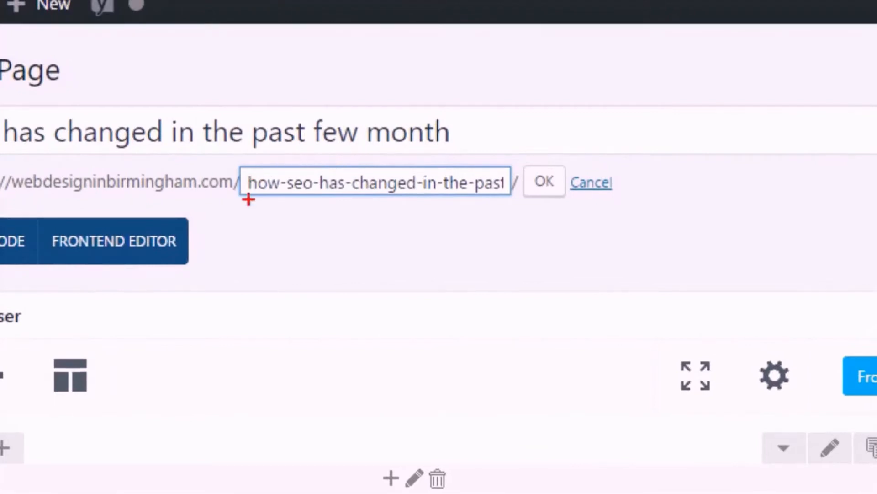
drag(254, 201, 437, 206)
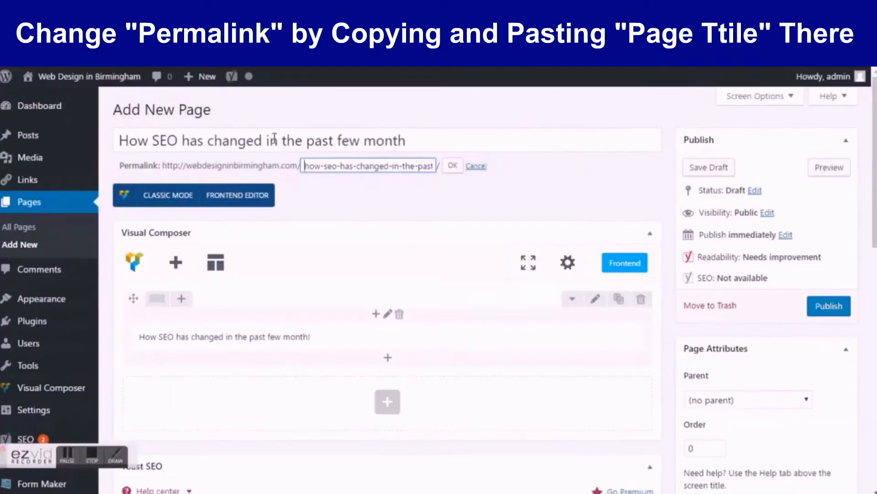
click(451, 166)
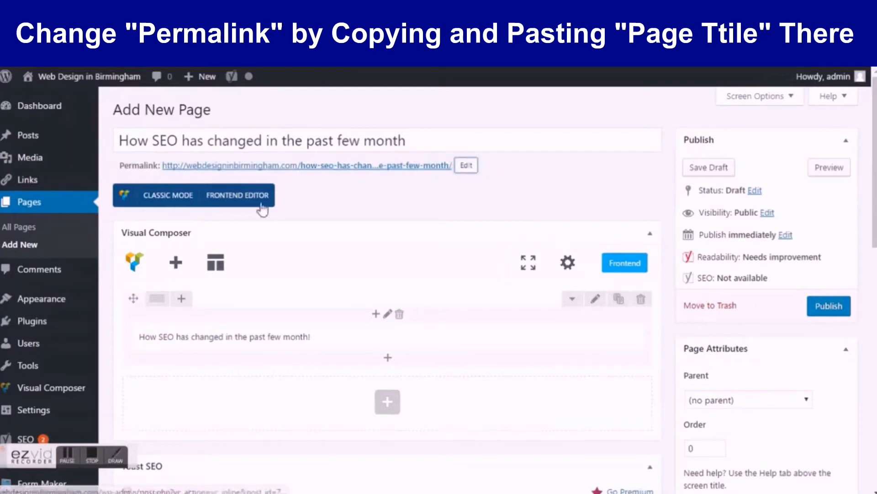
Split the row holding the text block into two equal columns
scroll(183, 201, down, 2)
mouse_move(158, 235)
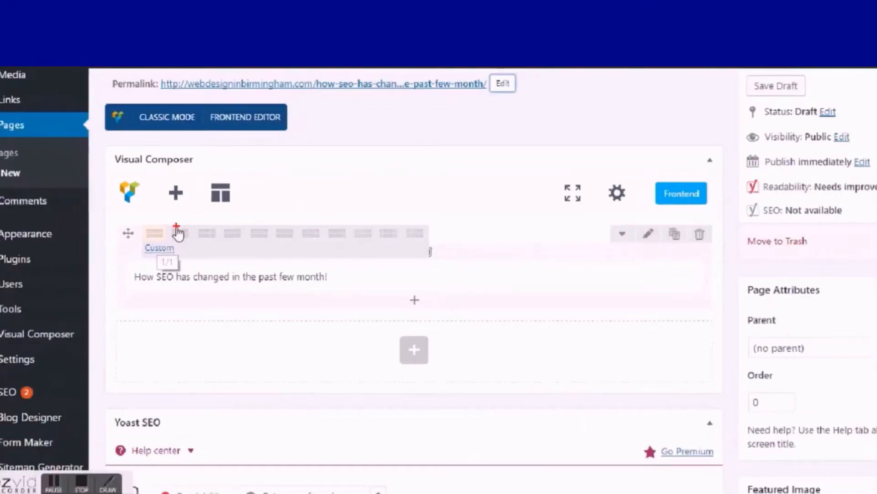
click(180, 233)
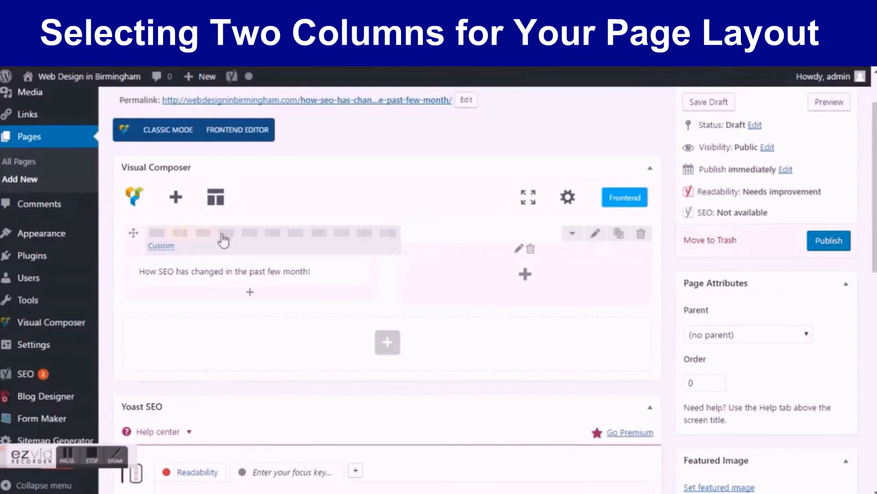
Add a Text Block element to the empty second column and delete its placeholder text
mouse_move(259, 275)
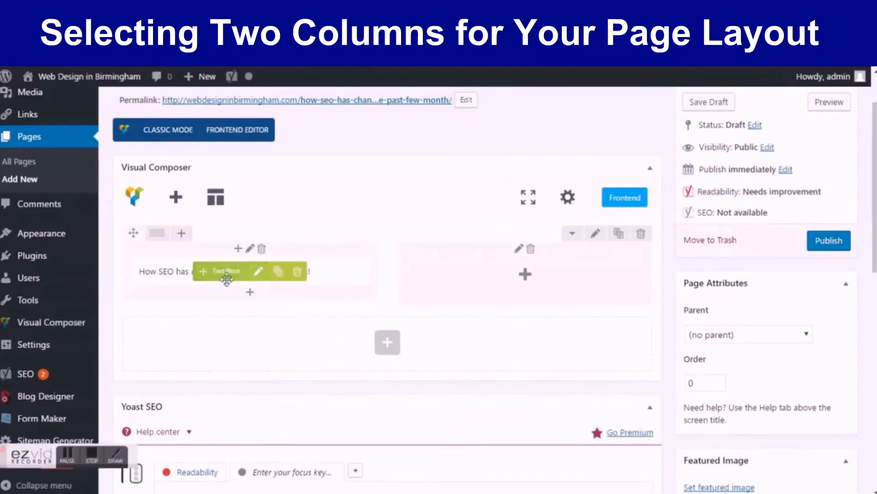
click(525, 275)
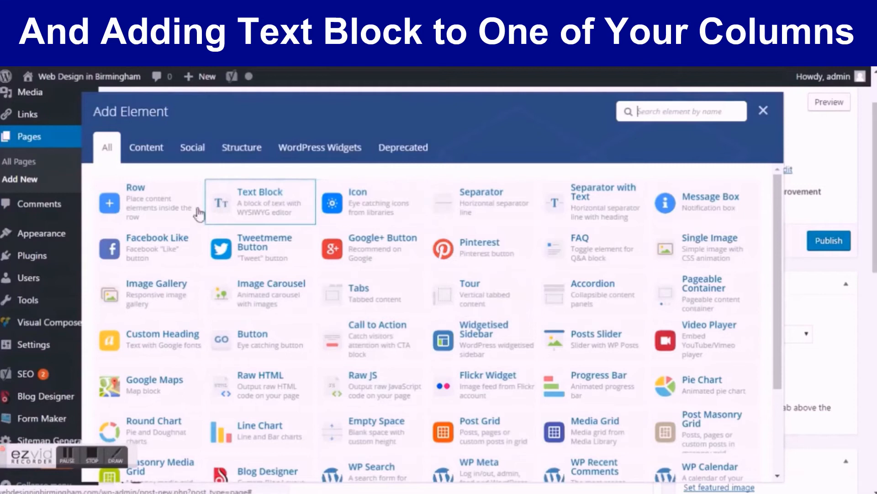
click(274, 216)
drag(413, 344, 249, 311)
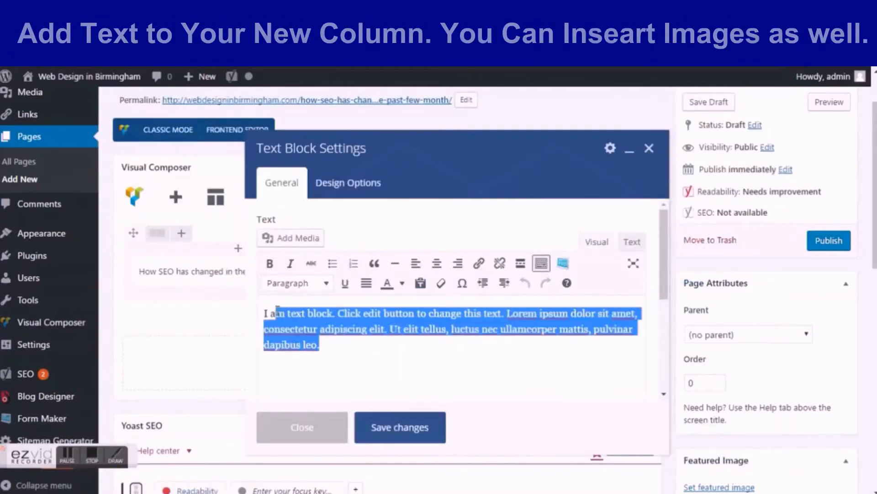
key(BackSpace)
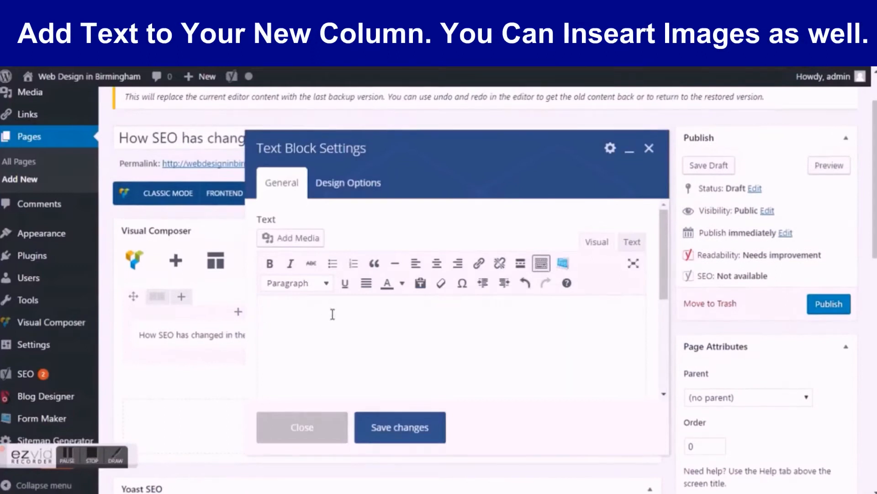
Insert the image w.png from the Media Library into the new text block
click(300, 252)
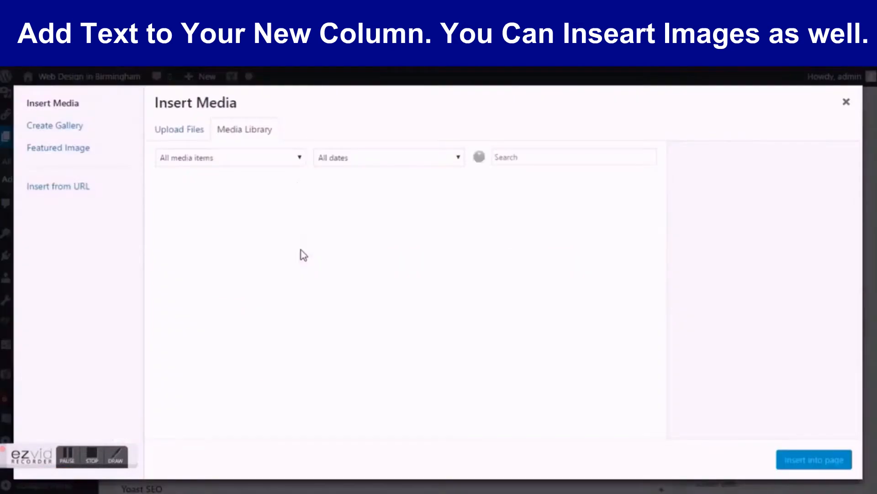
click(311, 321)
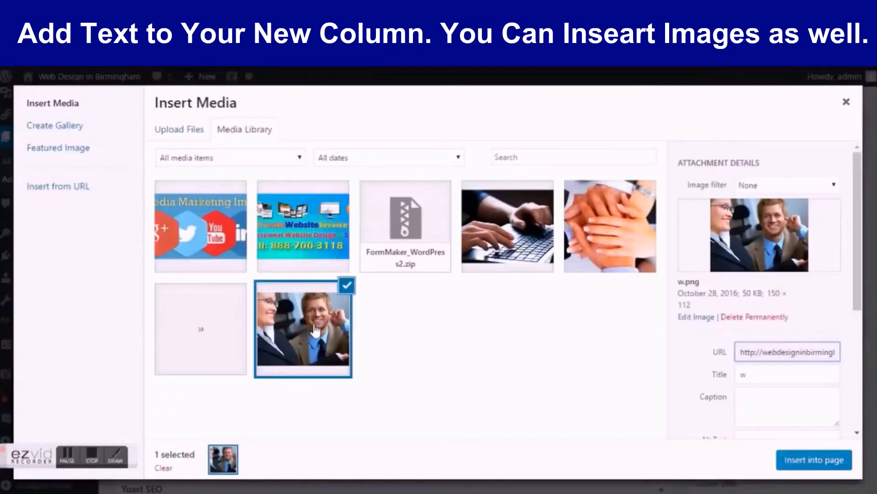
click(798, 461)
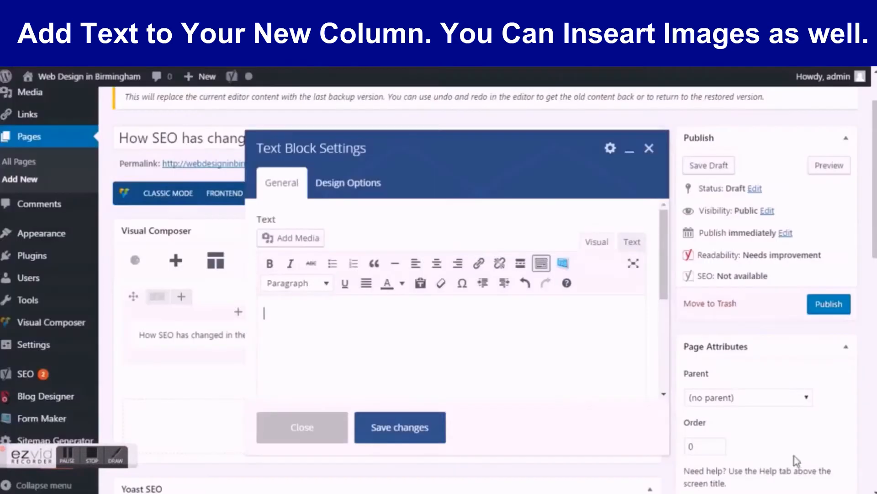
Enlarge the inserted image to about 229 × 171 px and align it to the center
scroll(405, 324, down, 2)
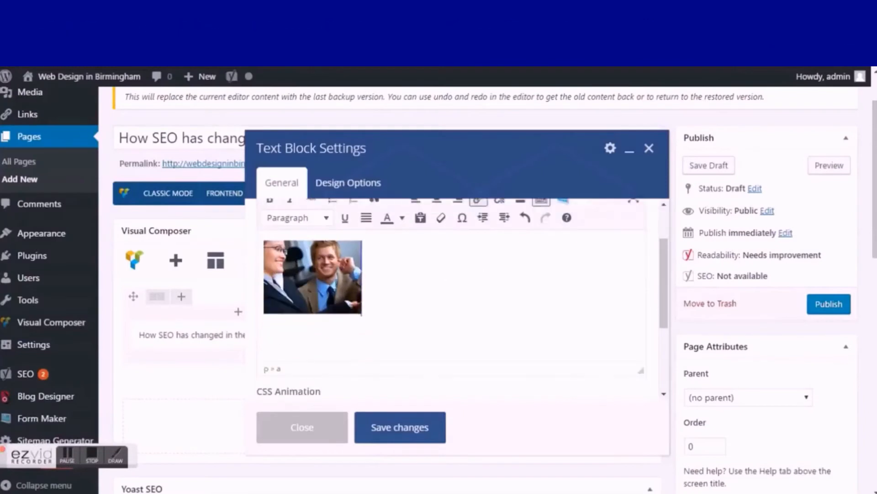
click(357, 306)
drag(361, 313, 406, 336)
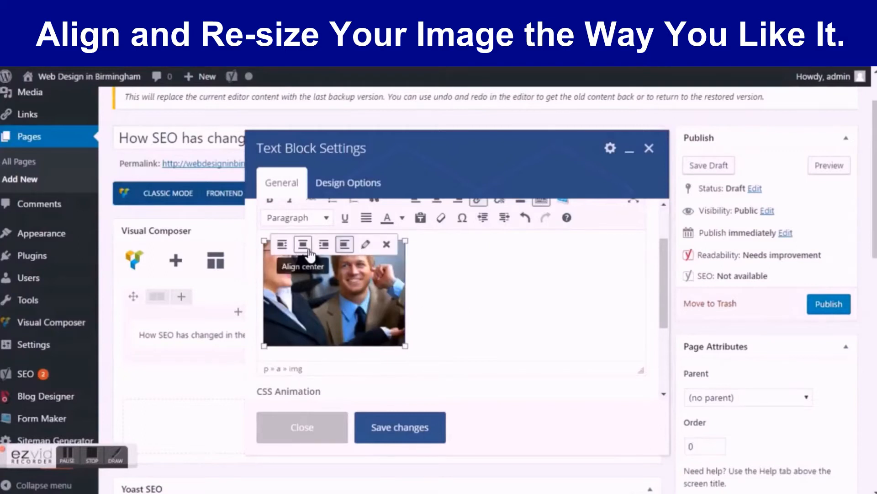
click(302, 245)
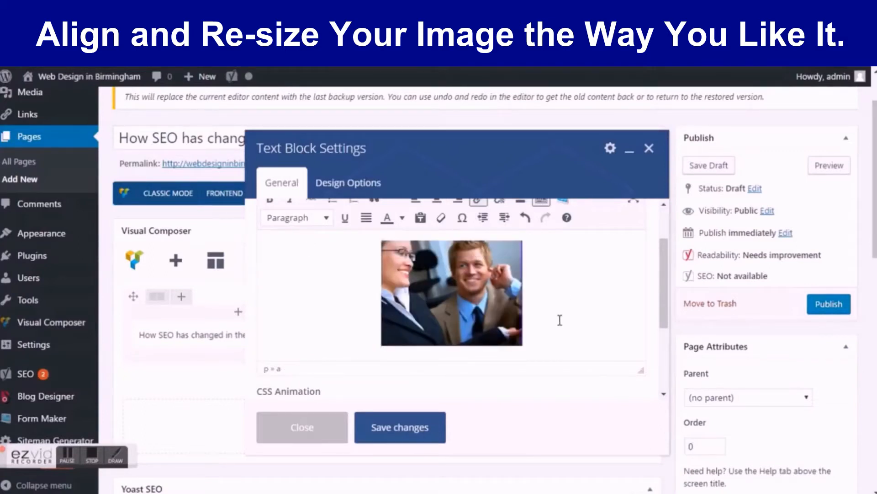
drag(523, 343, 533, 350)
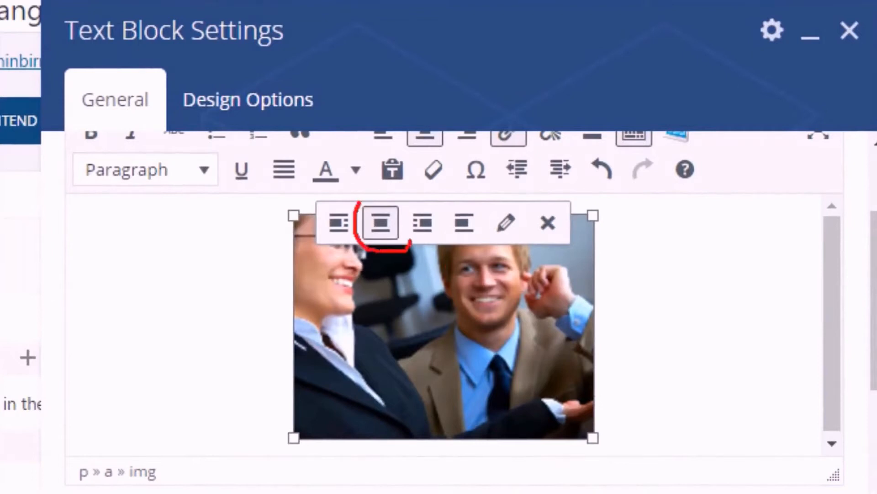
drag(405, 208, 370, 193)
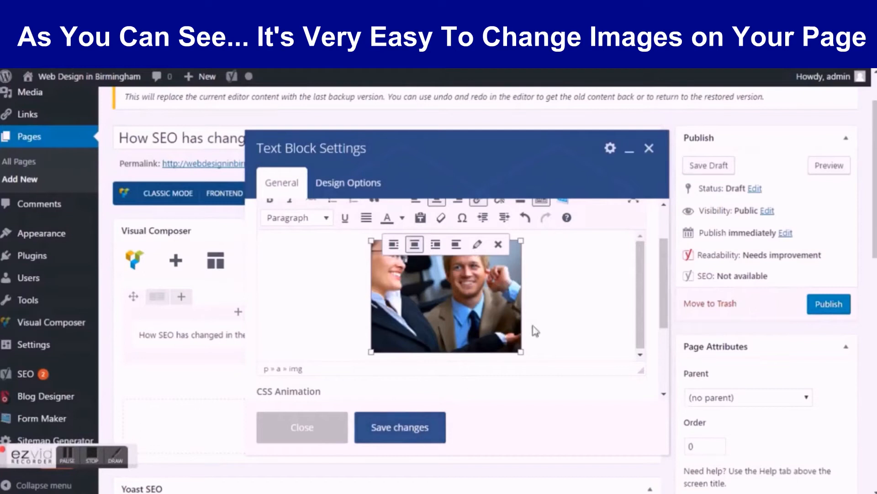
Set the image's link target to None in its details and save the text block
click(475, 251)
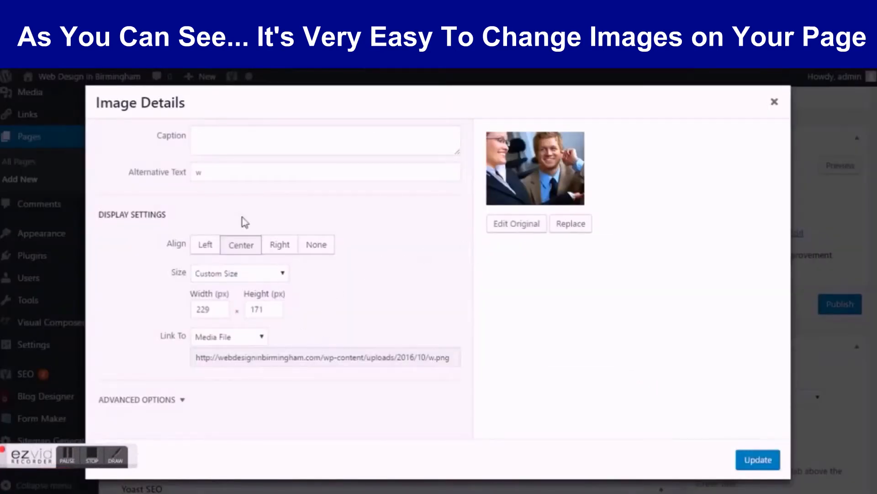
click(228, 145)
click(224, 168)
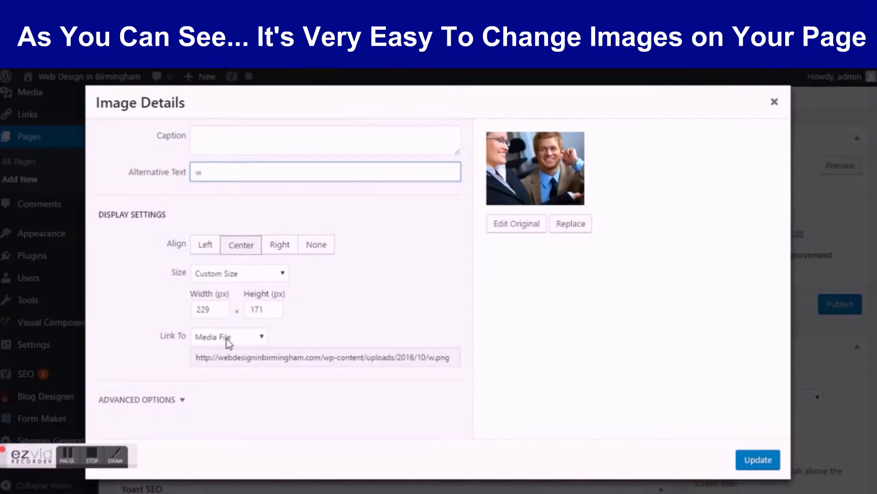
click(249, 341)
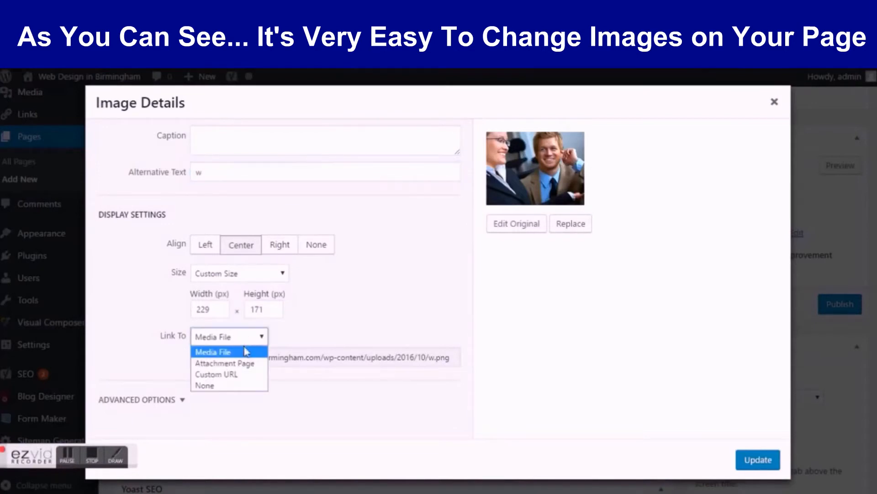
click(233, 386)
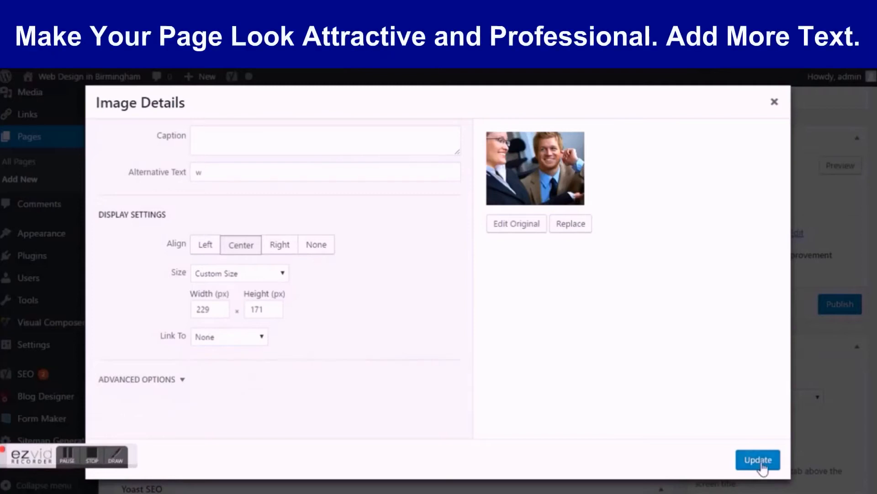
click(759, 461)
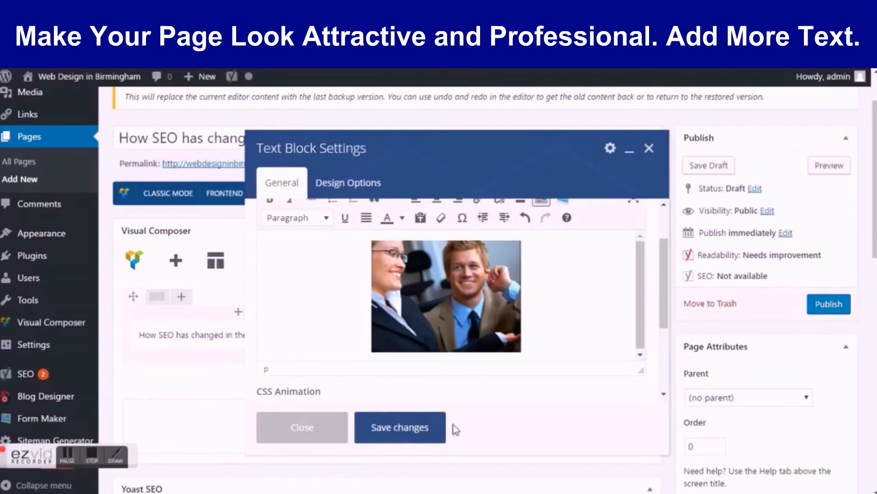
click(414, 430)
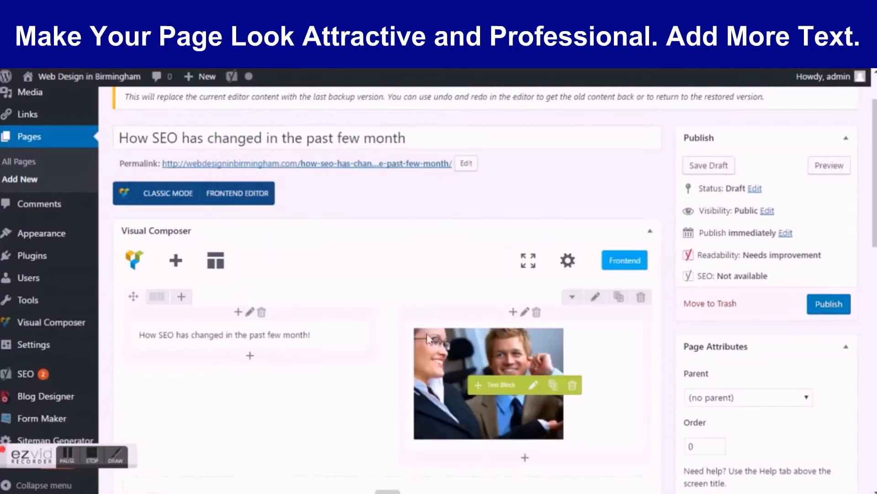
scroll(341, 313, down, 3)
scroll(329, 300, up, 4)
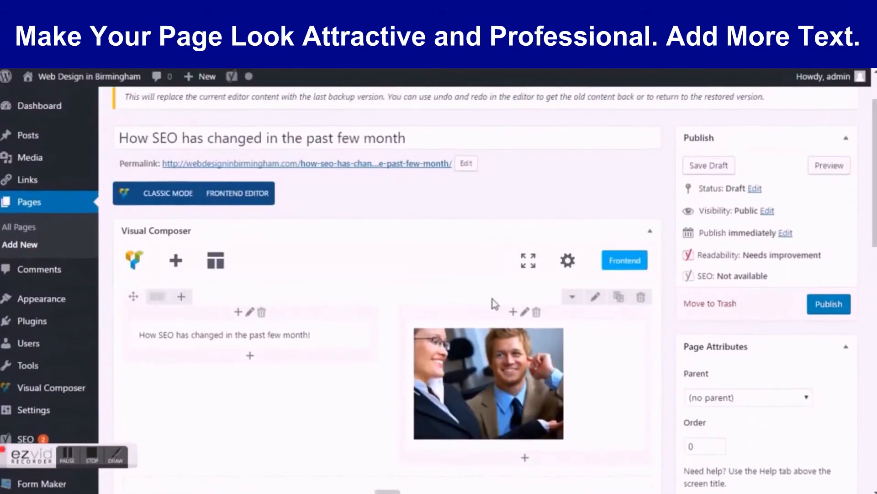
scroll(495, 304, down, 6)
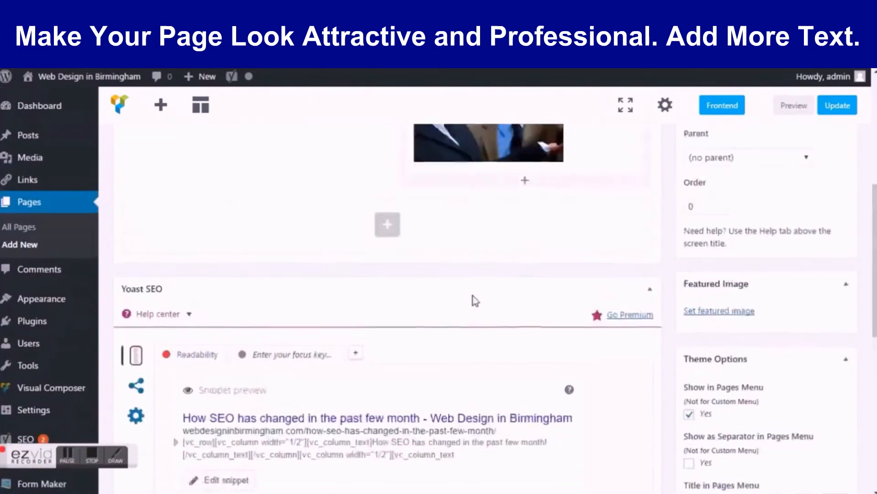
scroll(476, 300, up, 8)
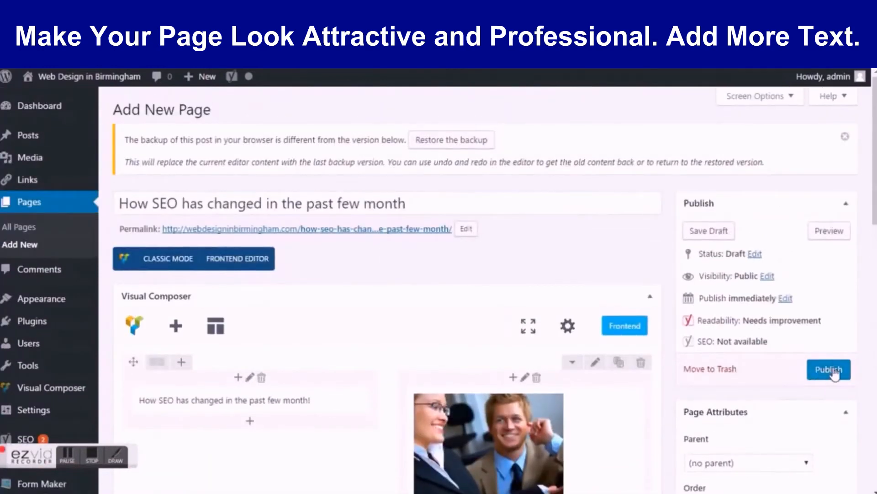
scroll(358, 394, down, 5)
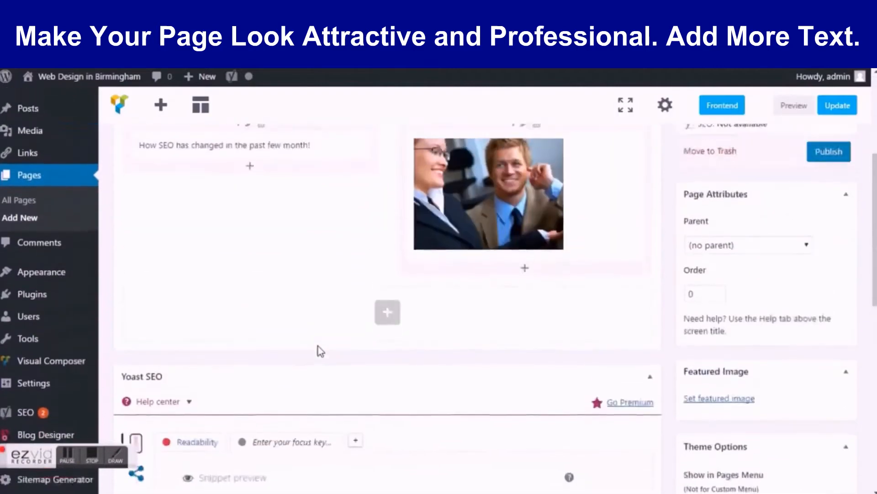
scroll(319, 349, up, 4)
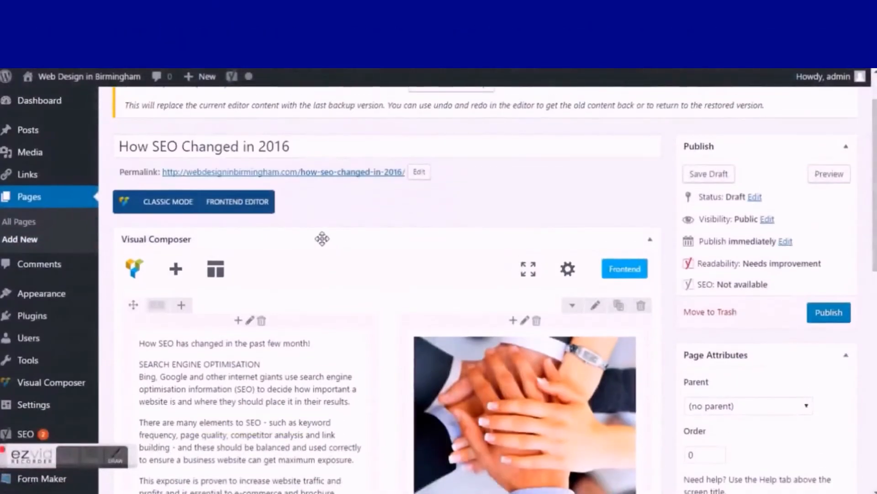
Copy the full page title "How SEO Changed in 2016"
drag(333, 152, 114, 147)
click(312, 144)
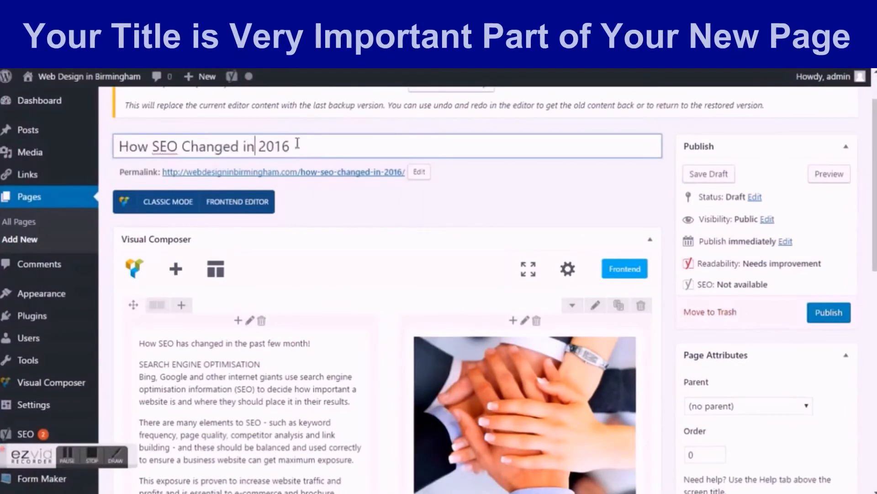
drag(314, 148, 120, 149)
right_click(211, 152)
click(240, 170)
click(325, 153)
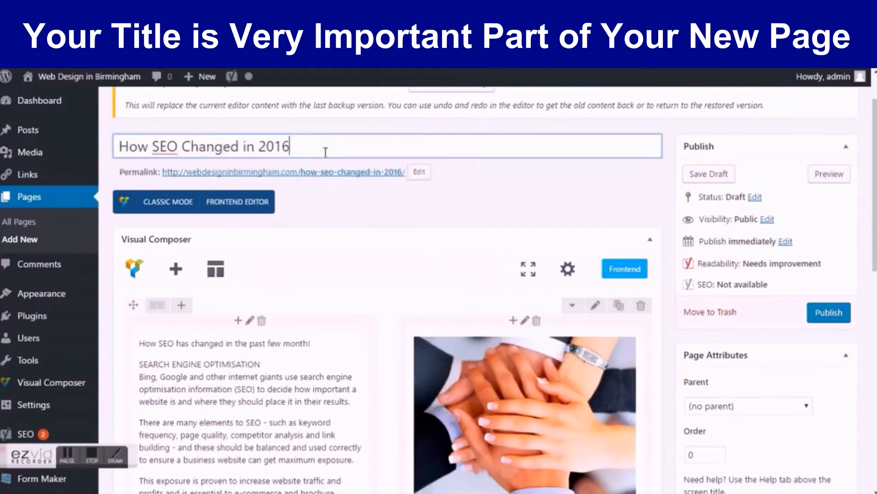
Replace the permalink slug with the copied page title and confirm it
click(422, 174)
drag(425, 172, 303, 168)
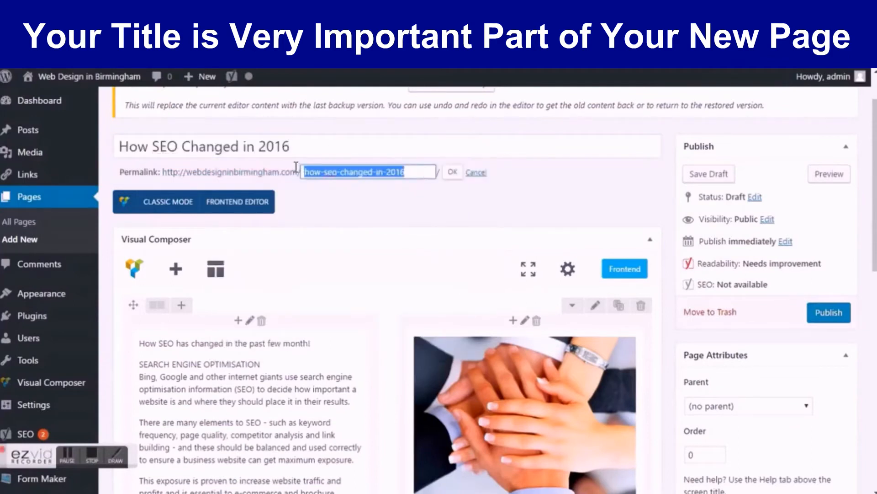
key(BackSpace)
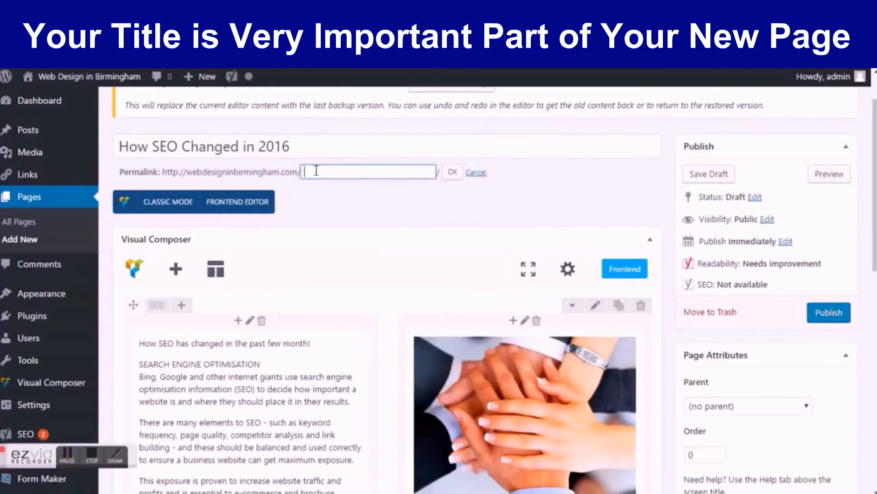
right_click(316, 171)
click(338, 247)
click(453, 174)
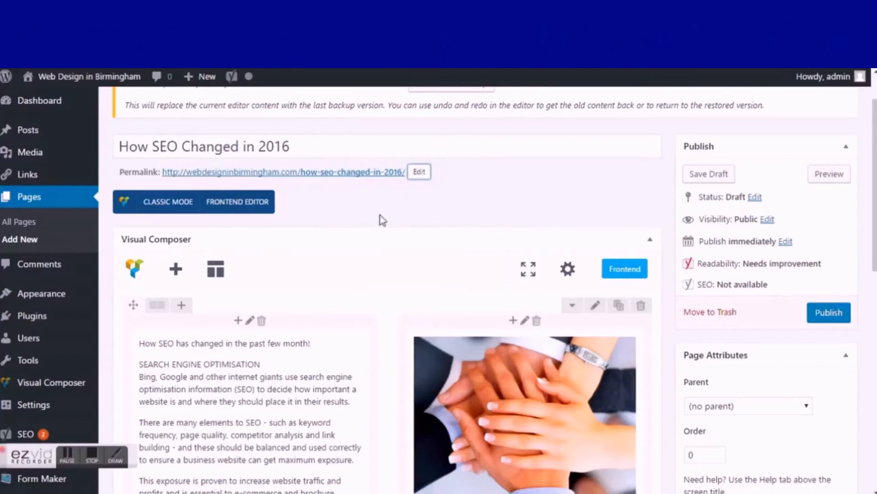
scroll(382, 219, down, 2)
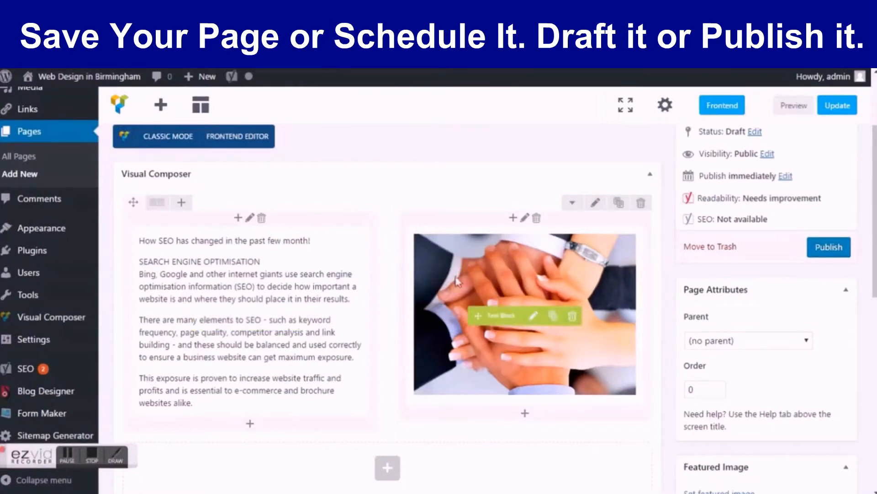
scroll(326, 284, down, 1)
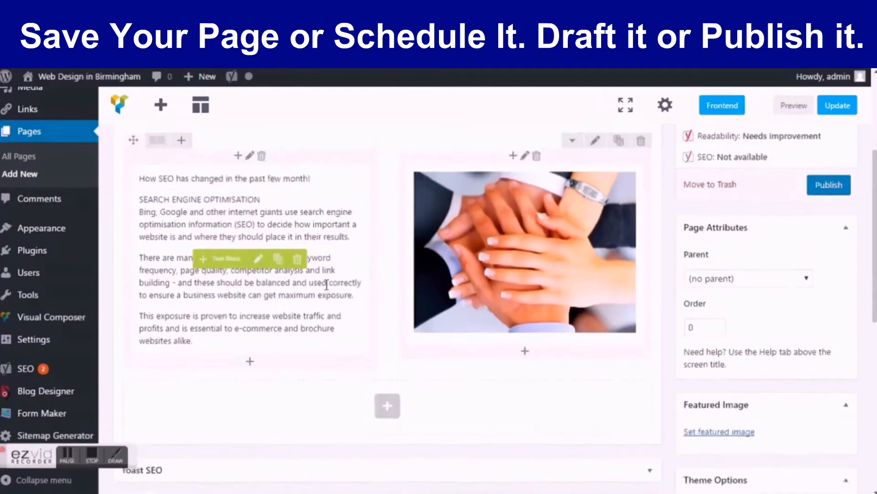
Examine the page's save, preview, scheduling and publishing options
scroll(328, 283, up, 1)
scroll(315, 270, down, 1)
scroll(361, 272, up, 1)
scroll(356, 279, up, 1)
scroll(345, 284, down, 1)
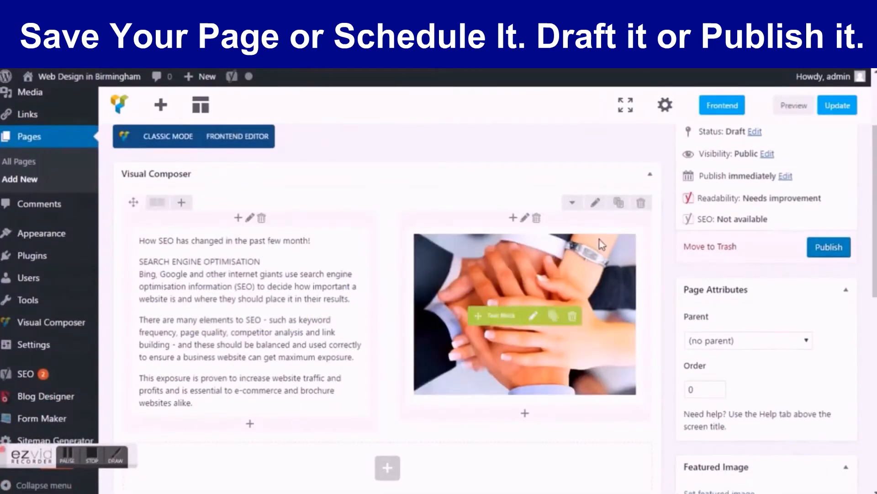
scroll(602, 244, up, 1)
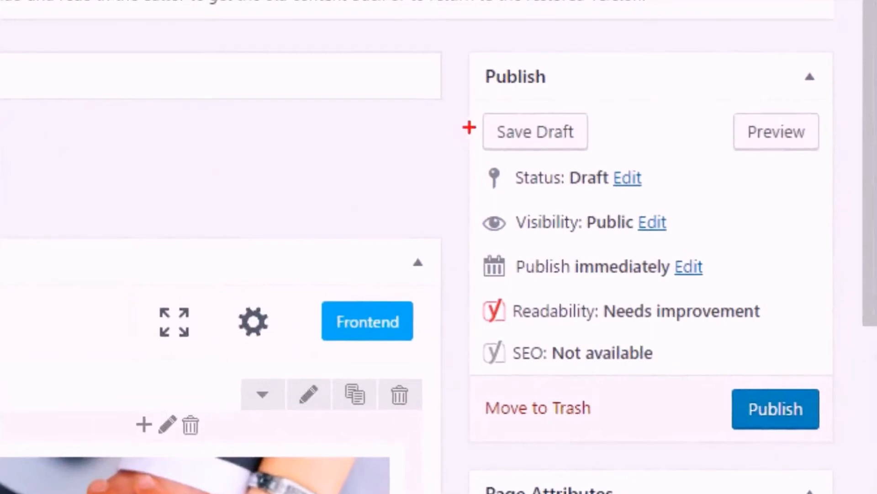
drag(503, 159, 582, 158)
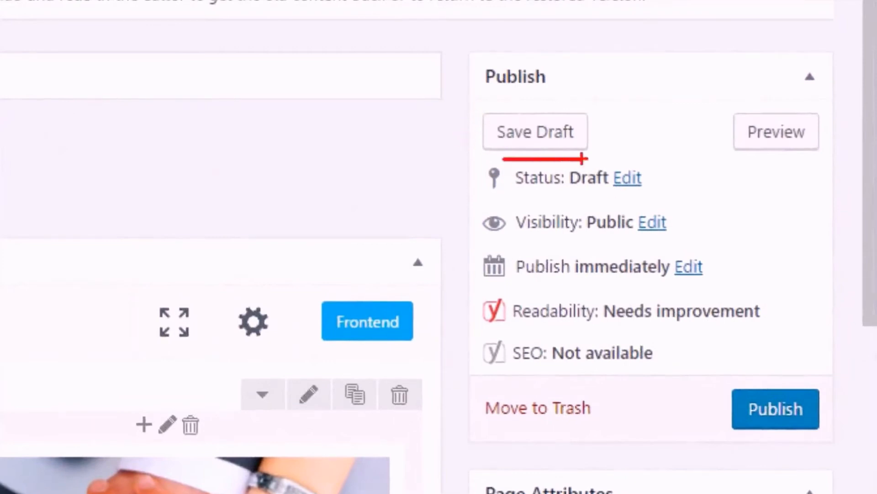
drag(746, 161, 812, 162)
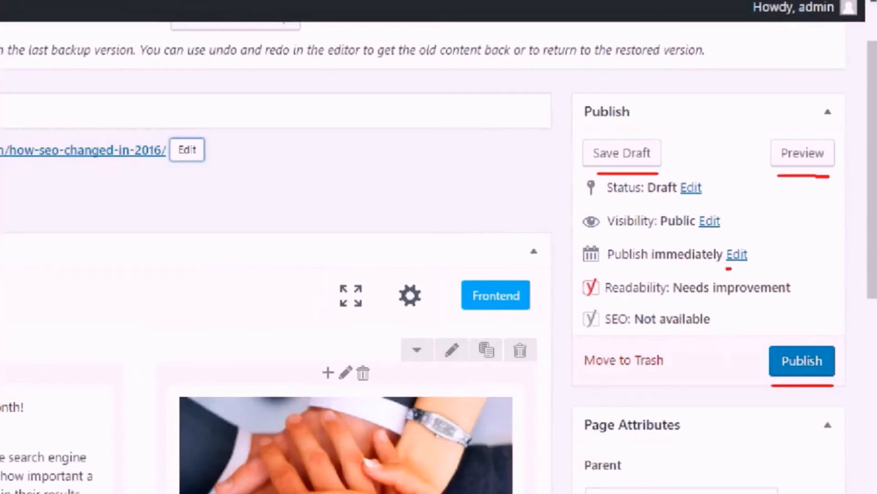
drag(747, 268, 752, 269)
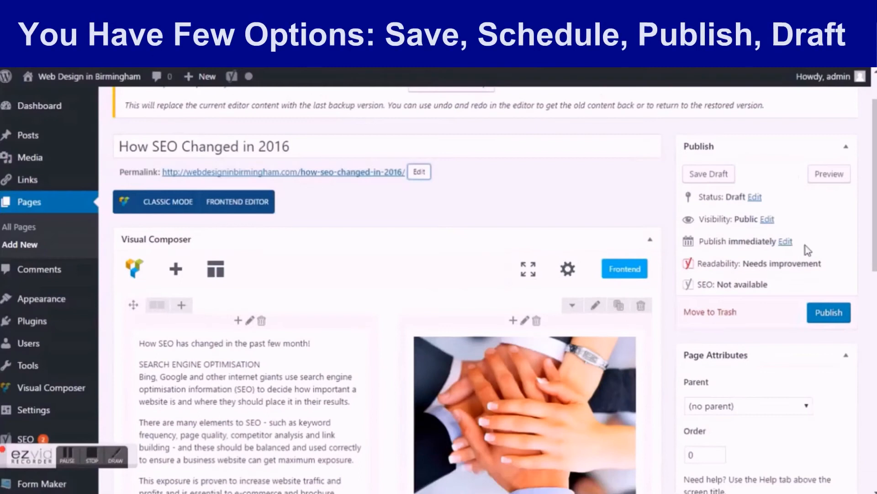
Examine the page's available parent pages, order, featured image and theme options
scroll(805, 246, down, 3)
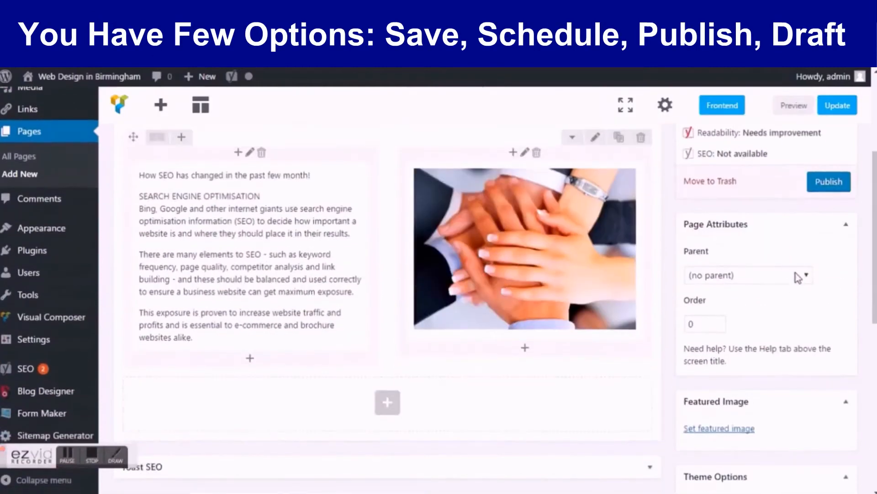
click(797, 277)
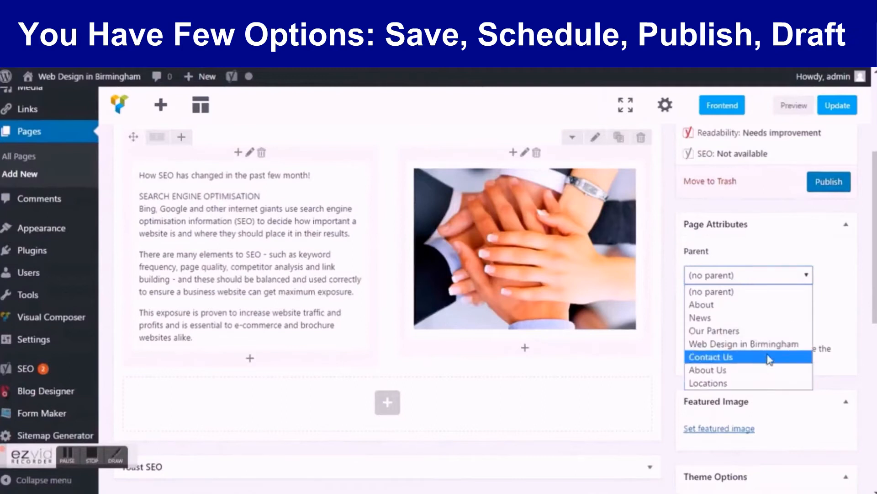
click(845, 290)
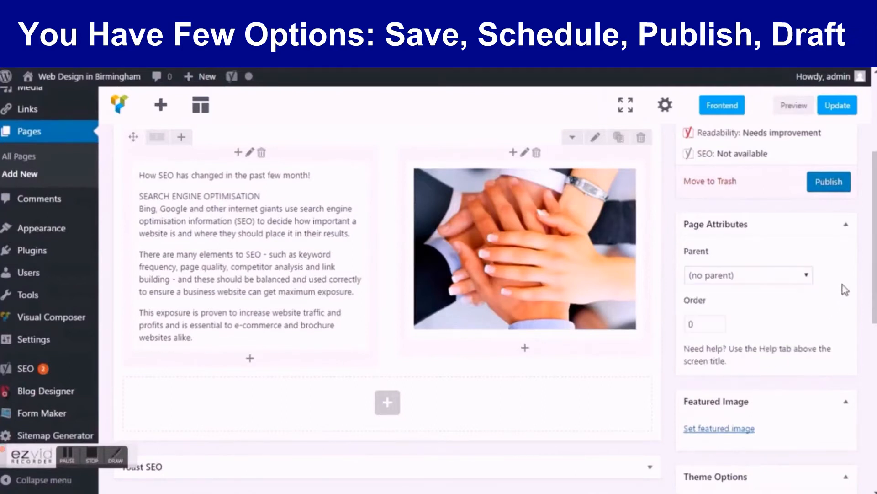
scroll(836, 290, down, 3)
click(716, 200)
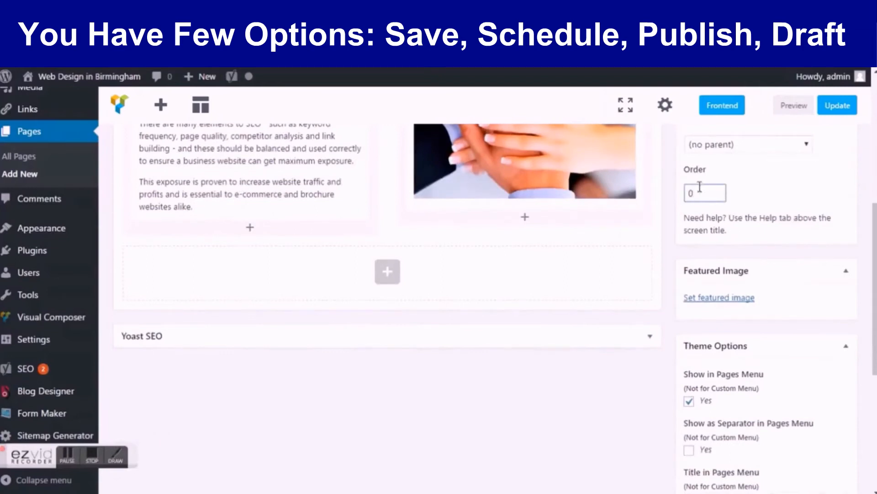
scroll(731, 213, down, 2)
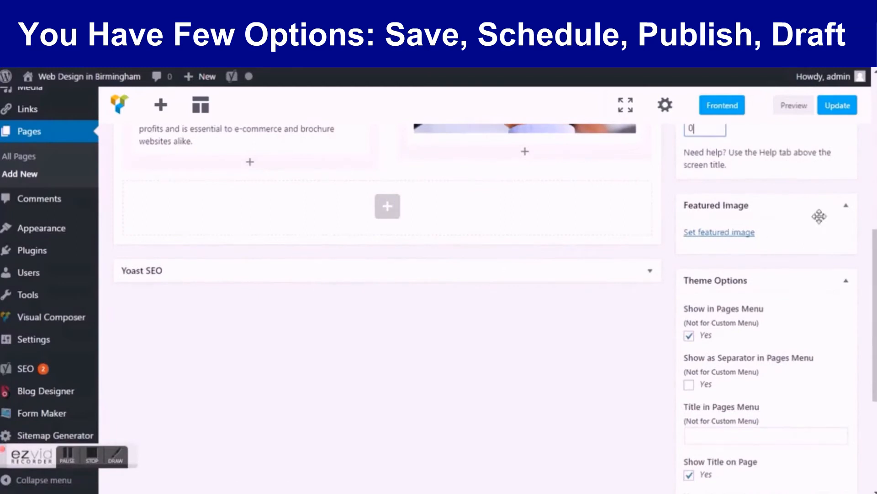
scroll(743, 240, up, 8)
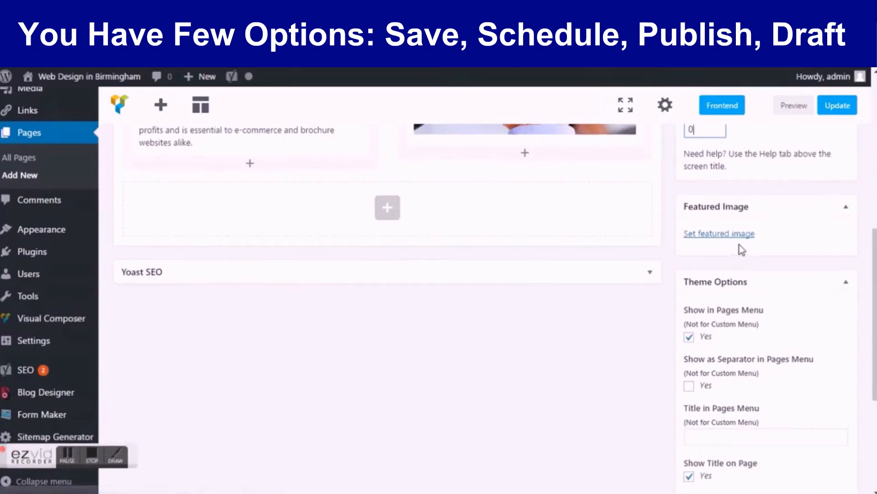
scroll(740, 251, down, 2)
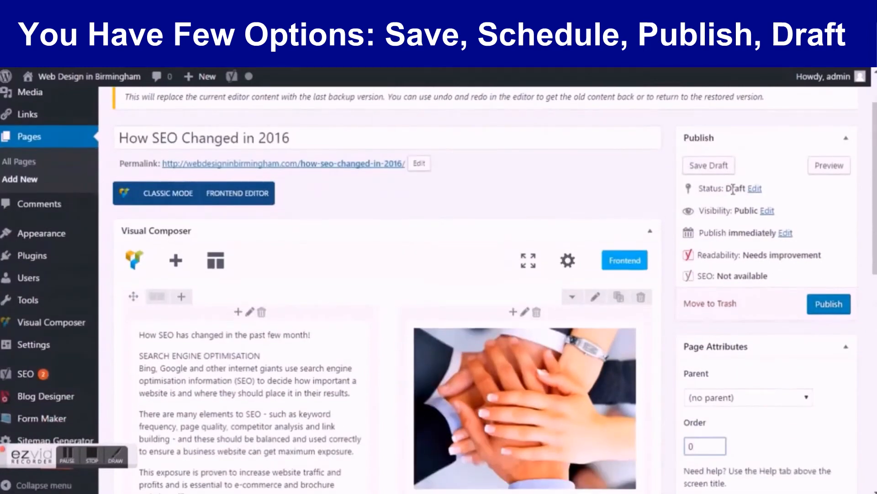
Set the page's publication date to Dec 2, 2016 at 11:32 and schedule it
click(786, 234)
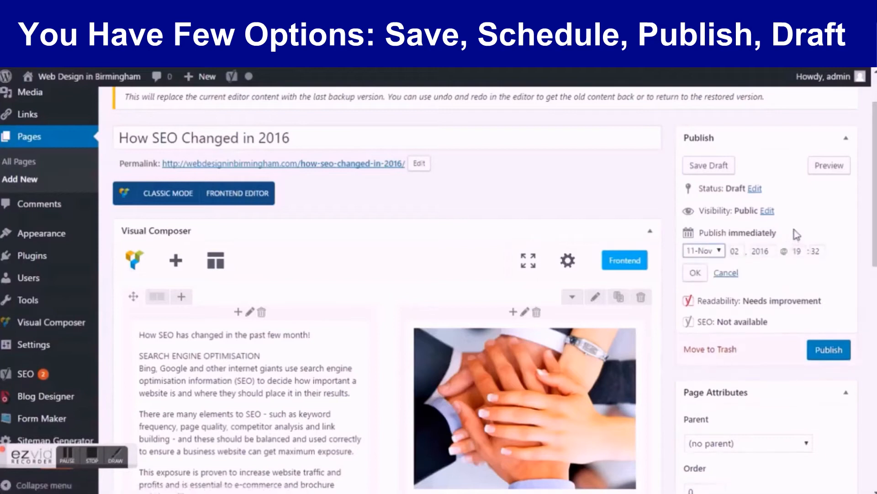
click(721, 254)
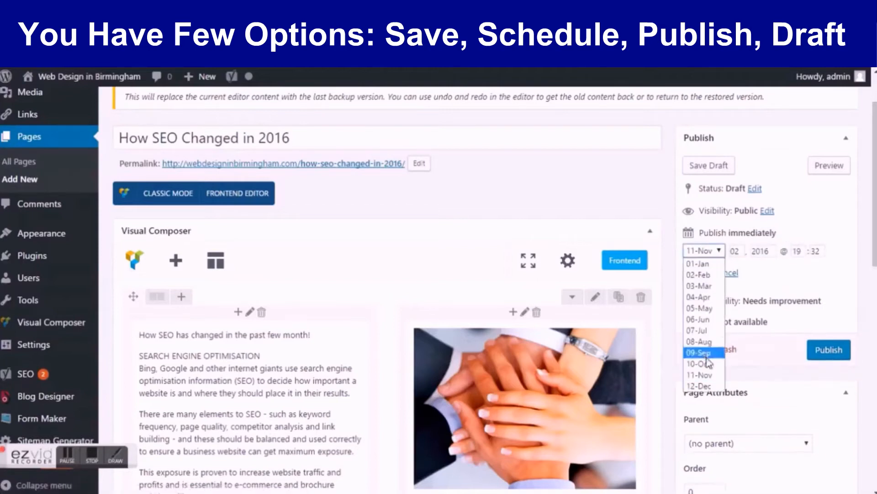
click(709, 387)
click(738, 254)
click(761, 254)
click(803, 251)
drag(804, 252, 786, 249)
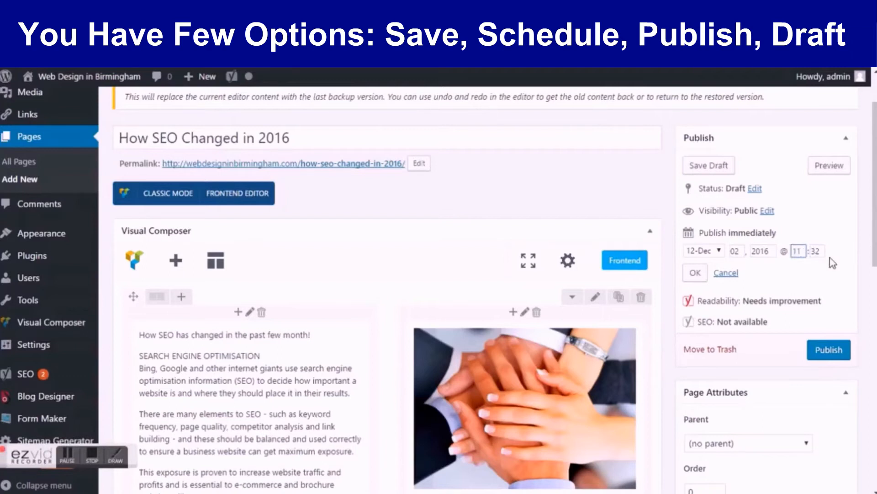
click(816, 251)
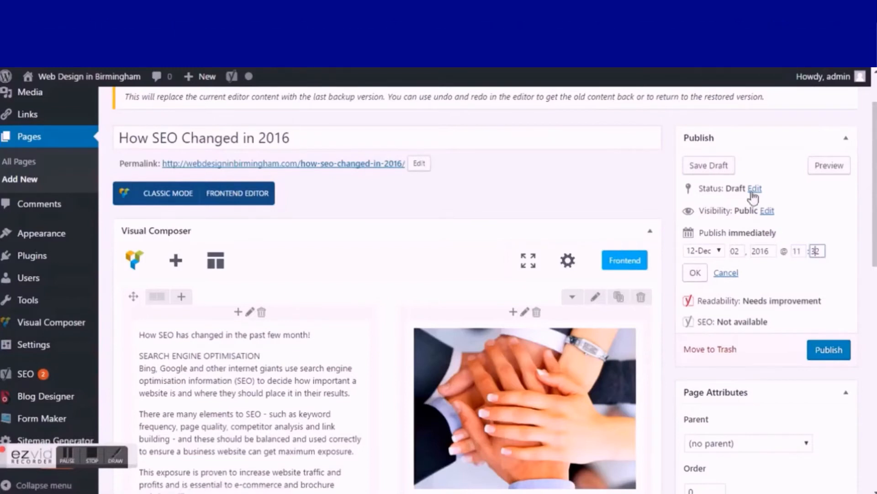
click(695, 274)
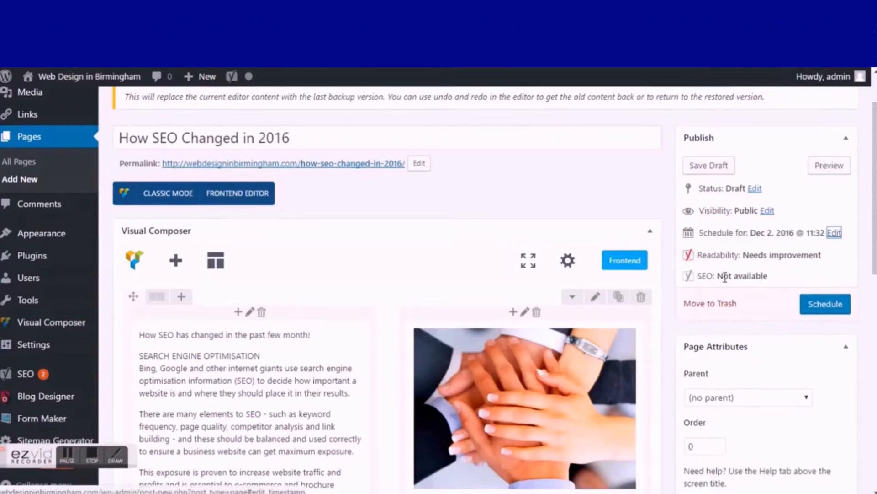
click(829, 309)
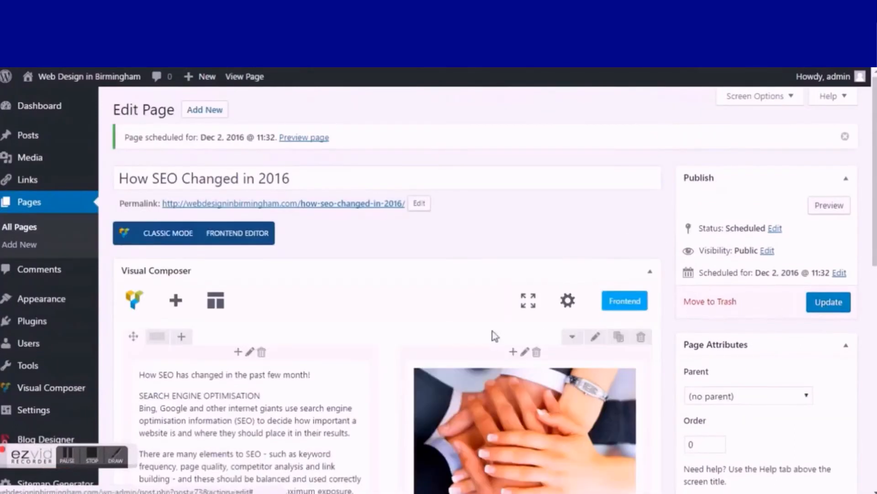
Open the scheduled page's permalink in a new browser tab and look over its text and image layout
scroll(492, 336, down, 3)
scroll(493, 336, down, 2)
scroll(490, 333, up, 4)
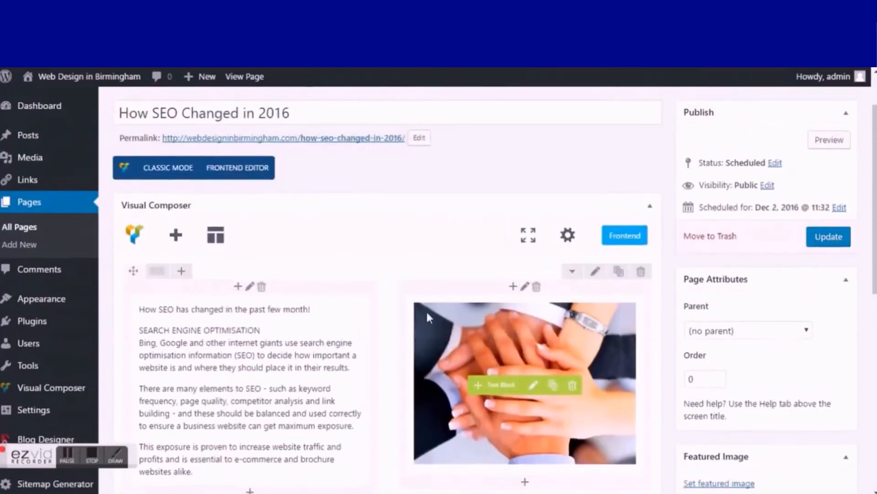
scroll(427, 315, up, 2)
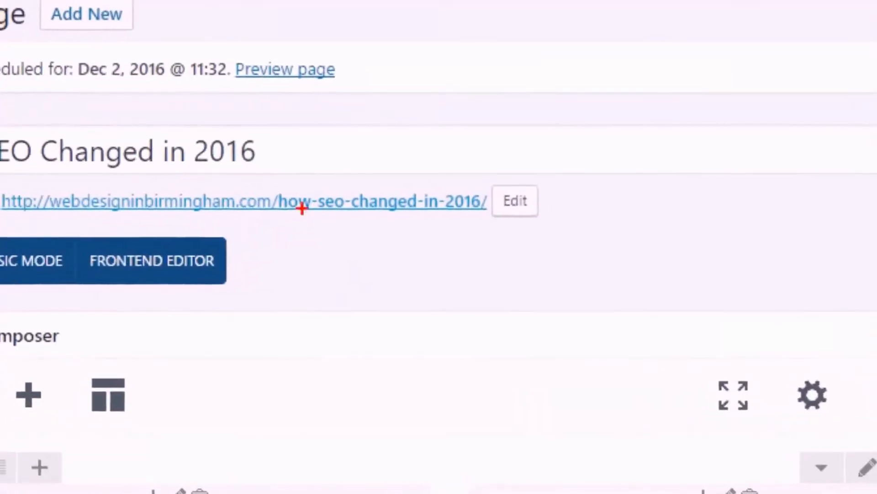
drag(16, 218, 525, 223)
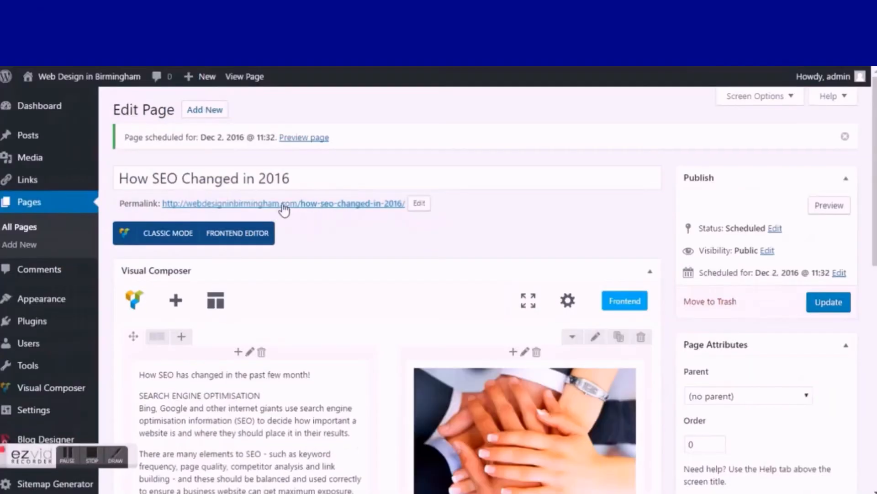
right_click(275, 207)
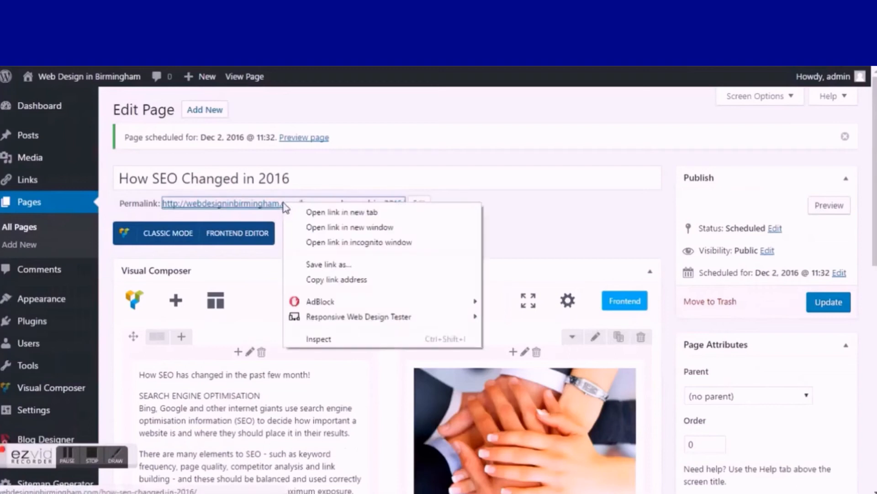
click(320, 212)
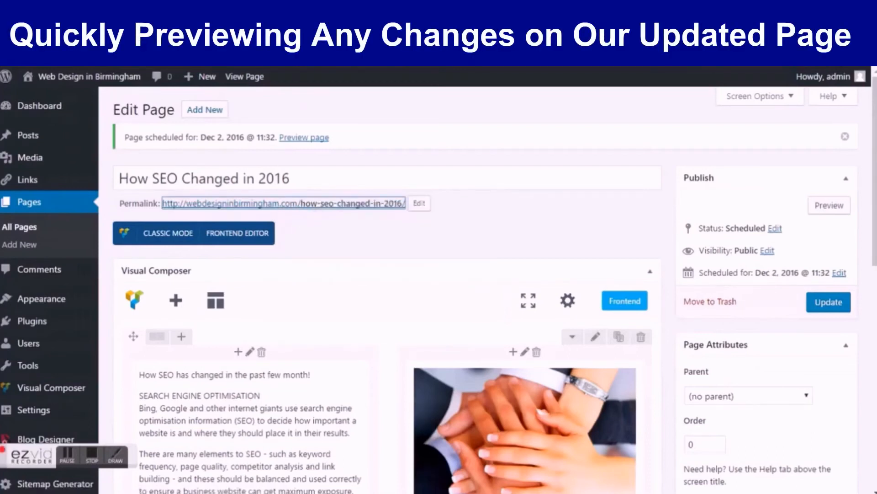
key(ctrl+Tab)
scroll(319, 195, down, 3)
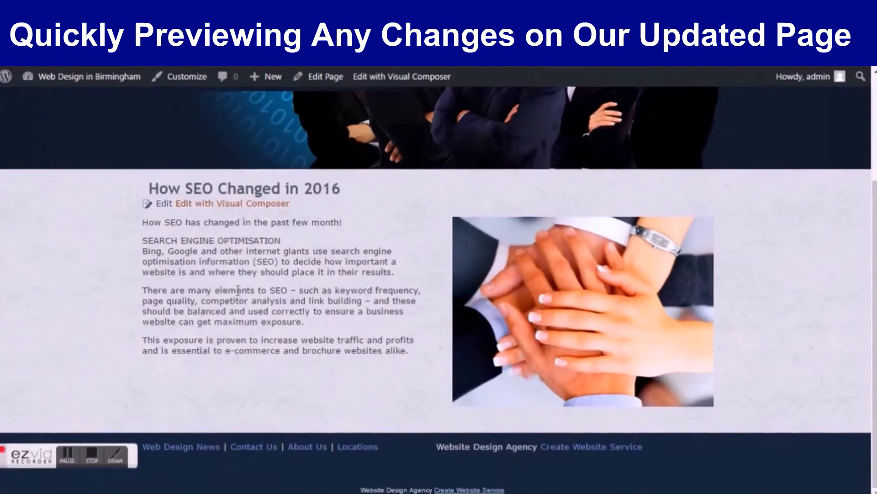
scroll(238, 290, up, 1)
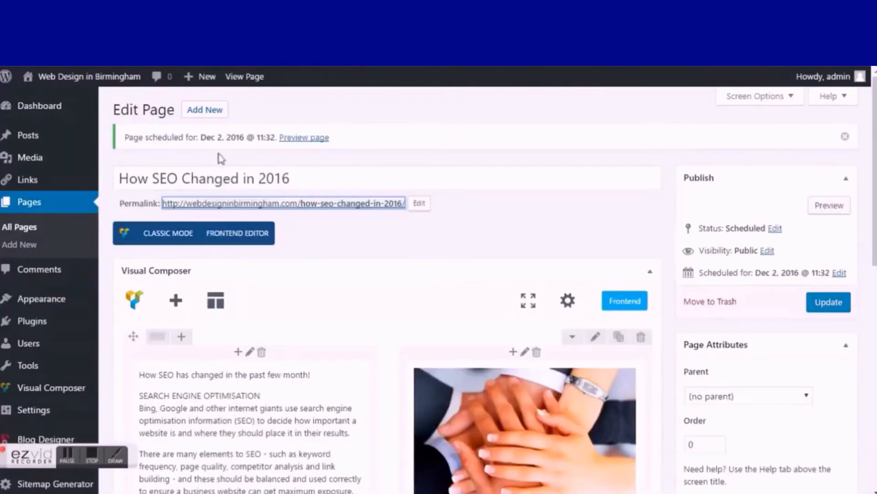
Return to the page editor, add a Text Block element below the two-column row and save it with its placeholder text
scroll(269, 180, down, 7)
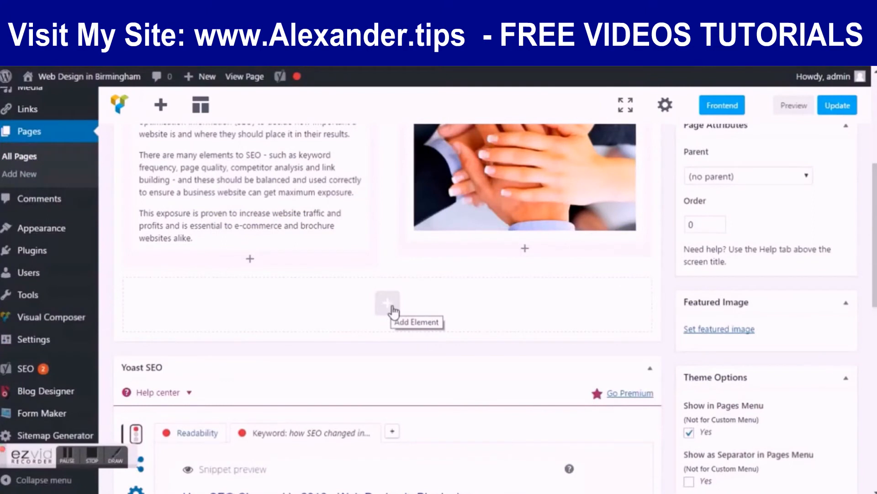
click(392, 310)
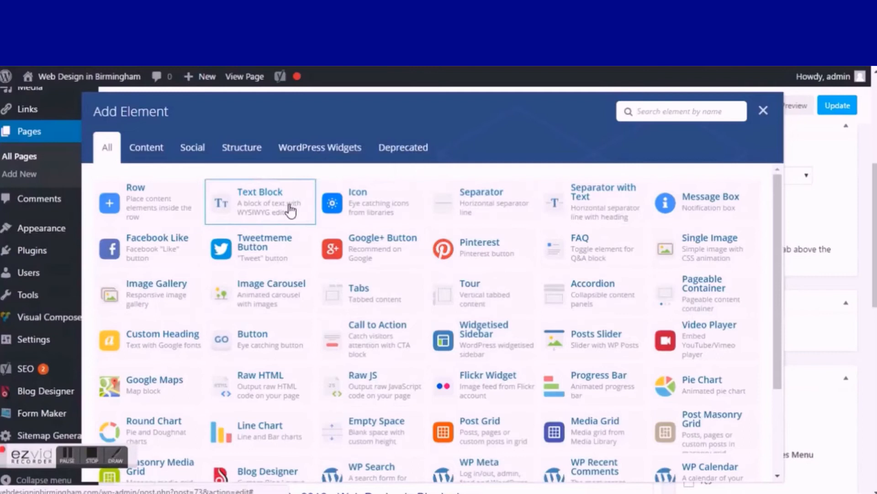
click(290, 211)
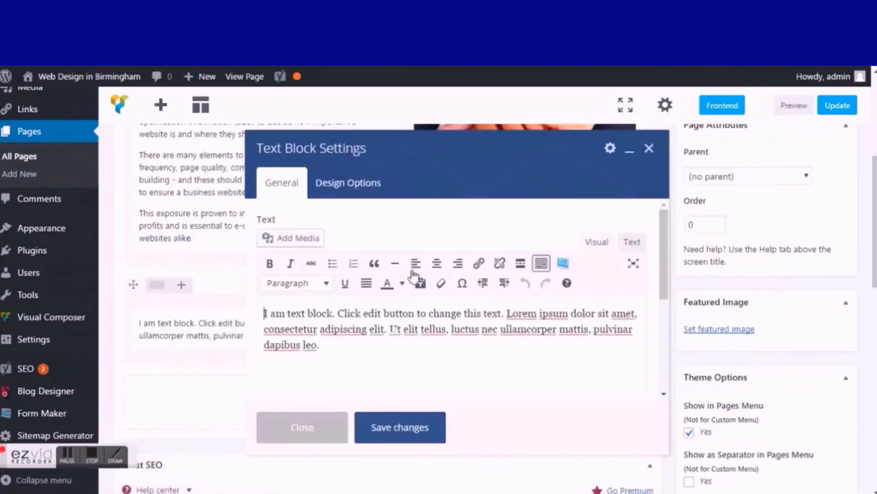
drag(396, 351, 275, 313)
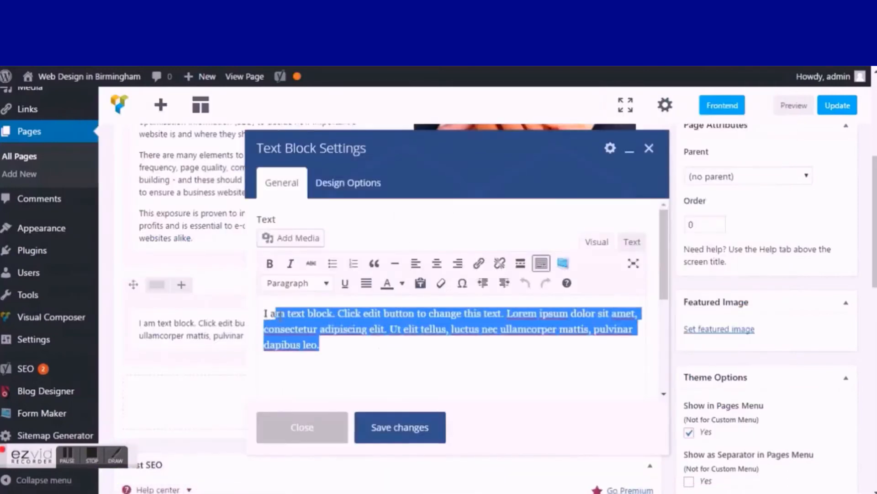
click(424, 428)
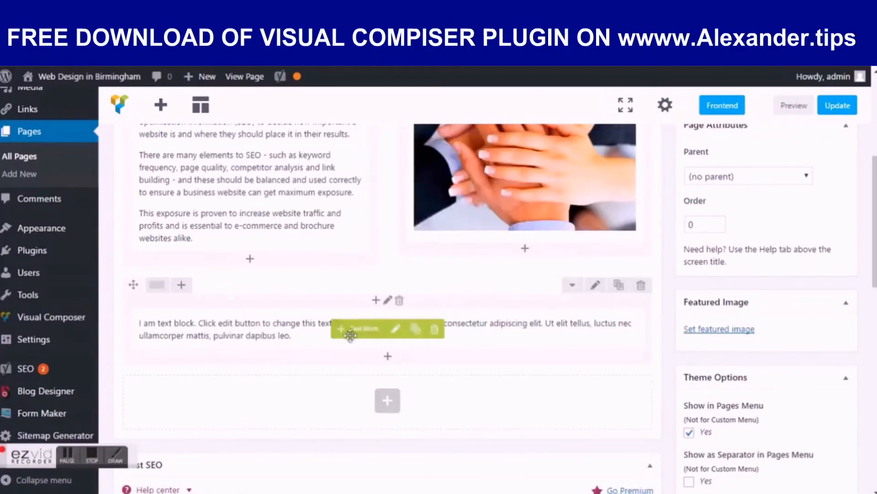
Delete the last paragraph, beginning "This exposure is proven", from the text block beside the image and save the changes
scroll(283, 241, up, 4)
scroll(240, 333, down, 3)
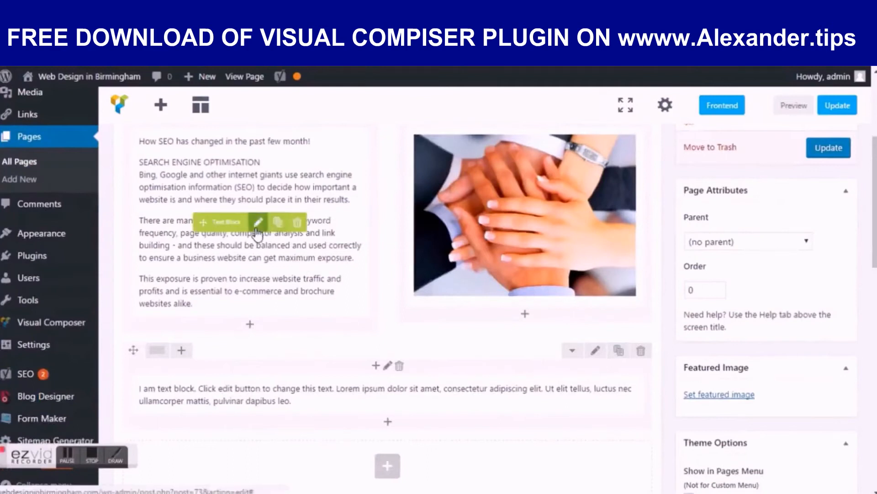
click(259, 222)
scroll(484, 247, down, 3)
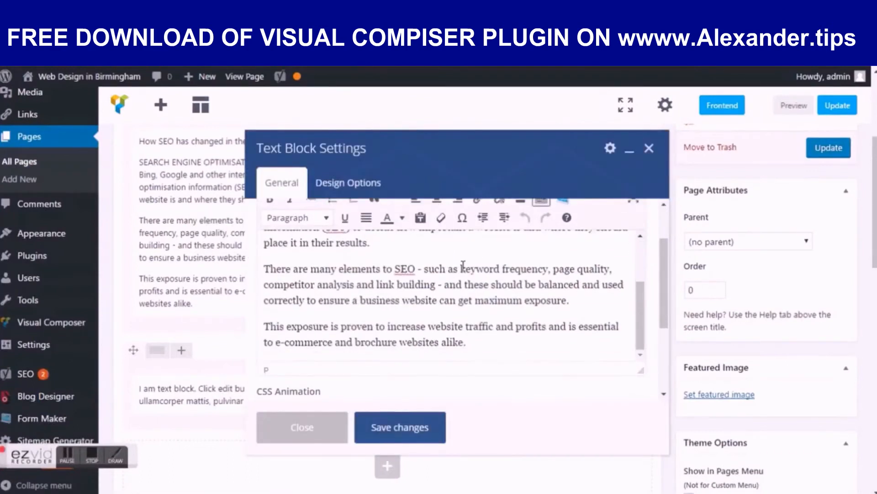
drag(493, 341, 268, 327)
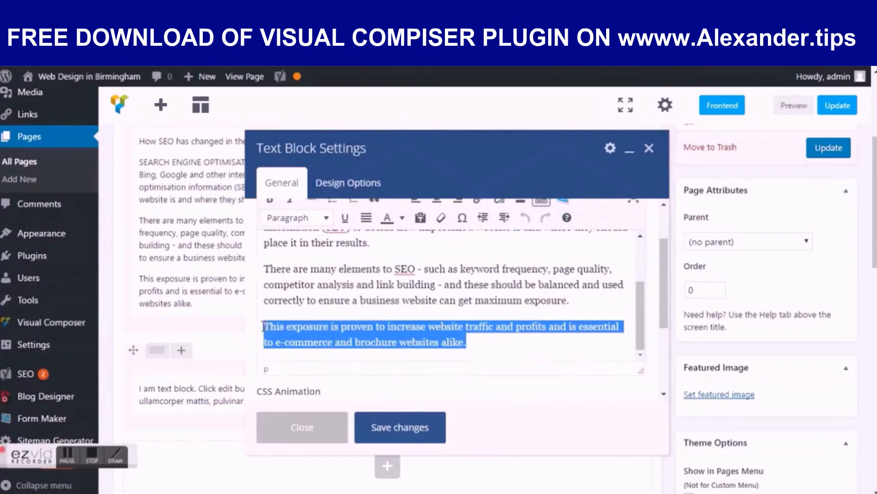
key(BackSpace)
click(392, 424)
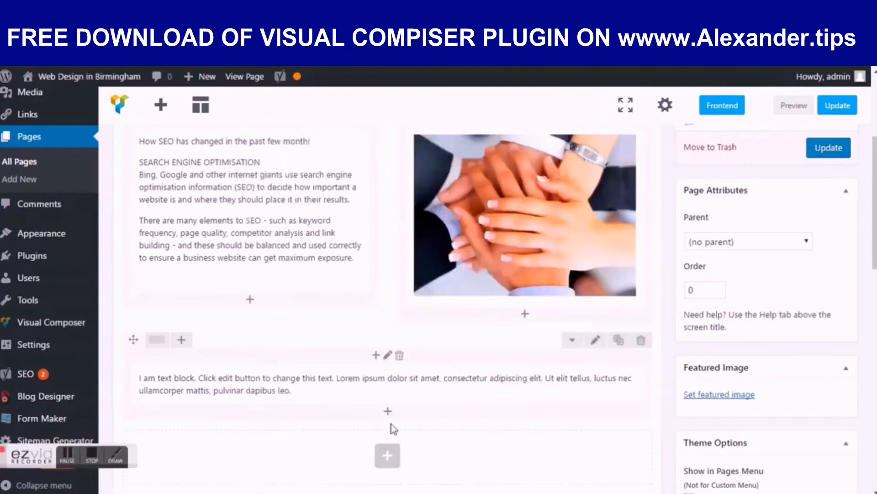
Replace the placeholder text in the full-width text block with the copied paragraph beginning "This exposure is proven"
click(394, 383)
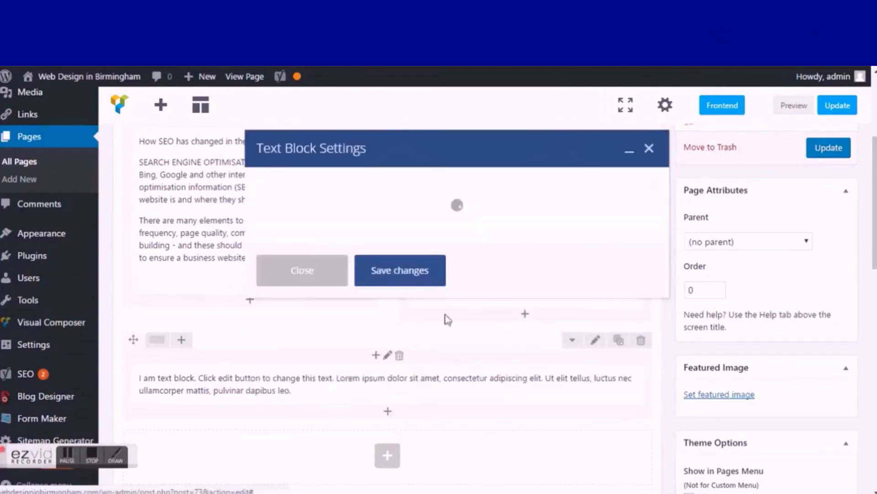
triple_click(399, 342)
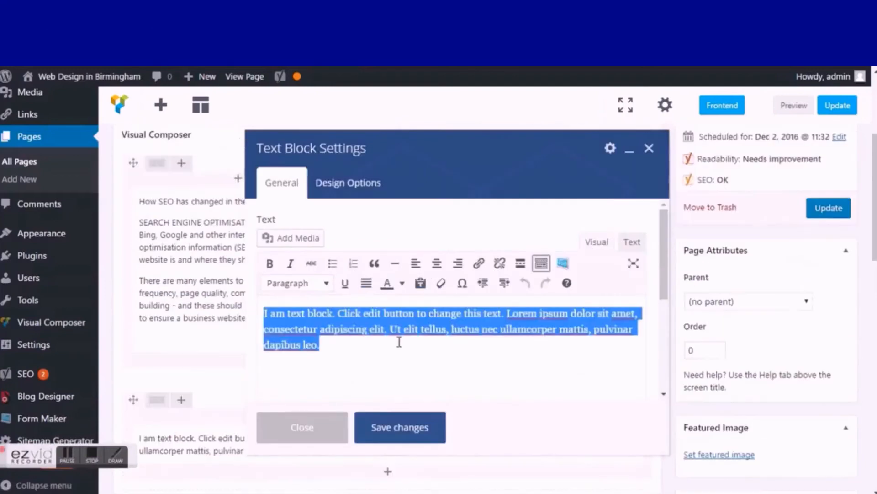
right_click(392, 350)
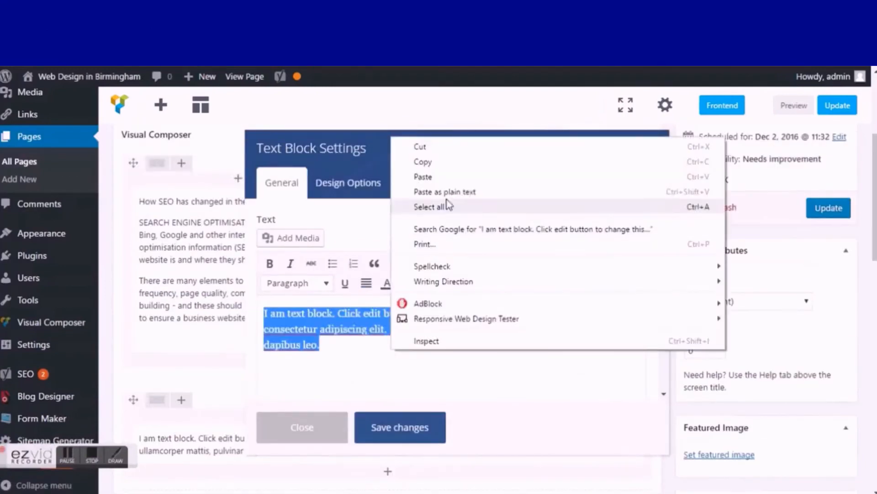
click(445, 176)
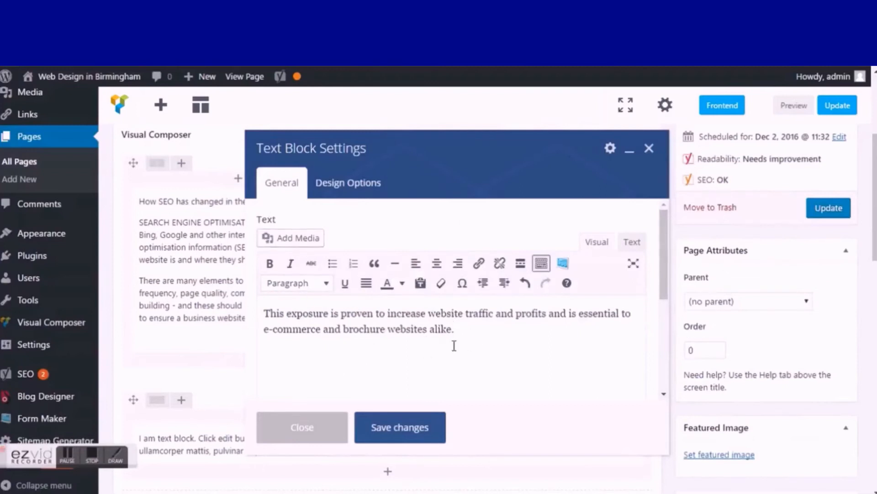
drag(455, 328, 267, 313)
click(349, 314)
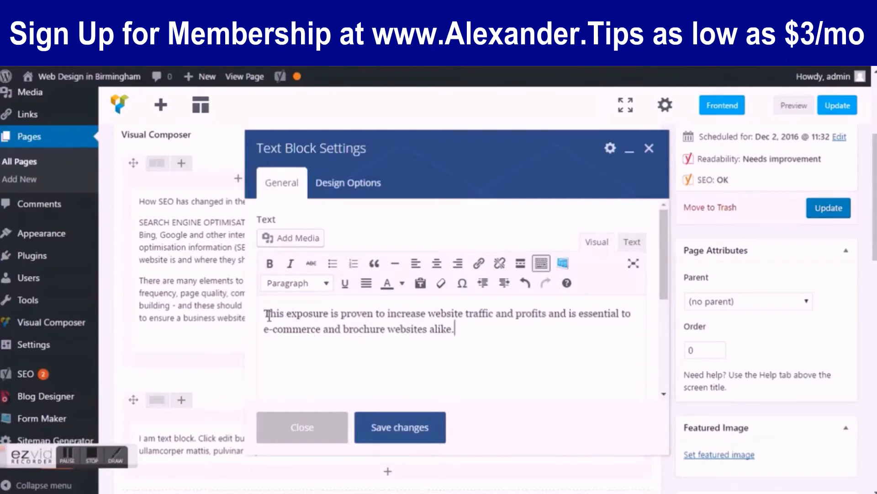
Open the text block beside the image for editing and try Heading 1 and Heading 2 on its opening line
scroll(316, 367, down, 2)
scroll(316, 367, up, 3)
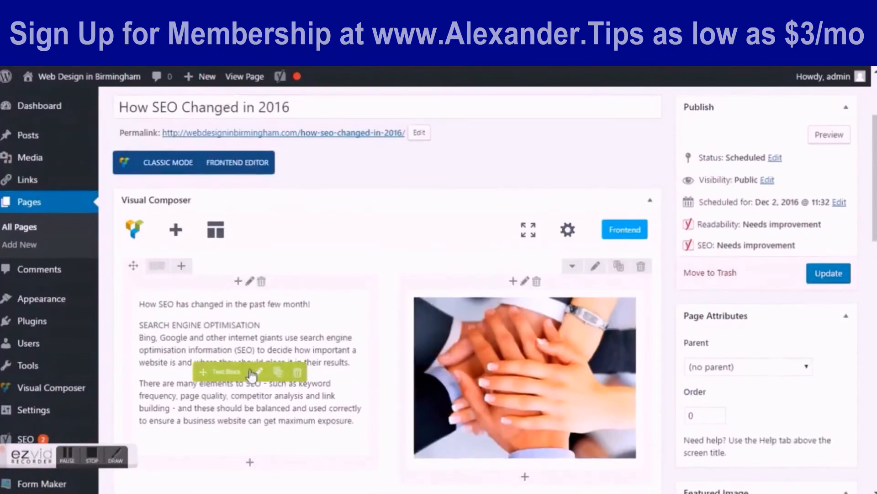
click(258, 371)
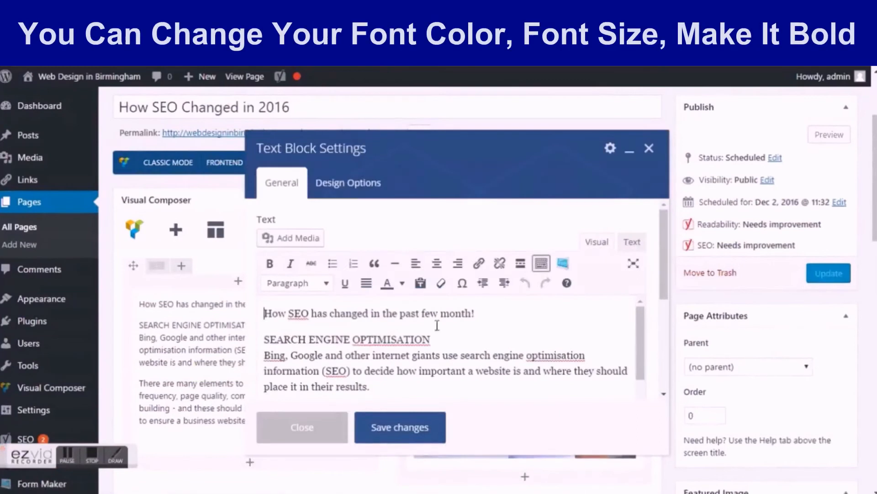
drag(503, 317, 261, 315)
click(310, 290)
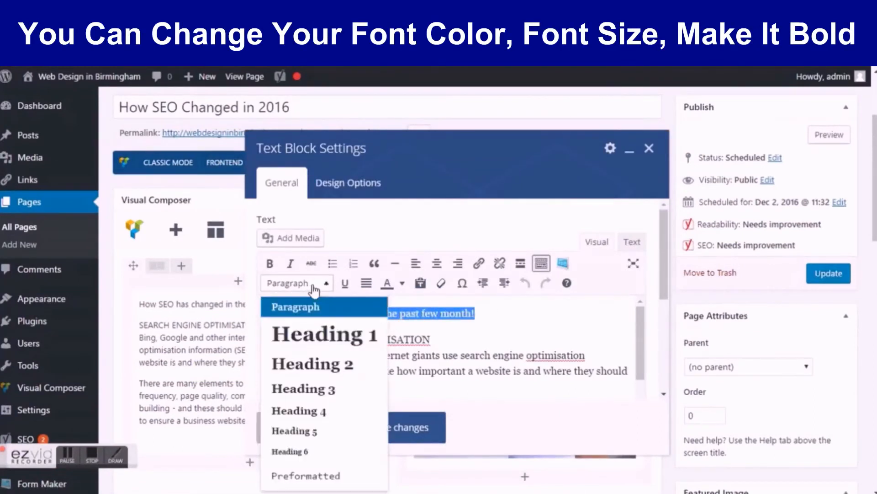
click(315, 333)
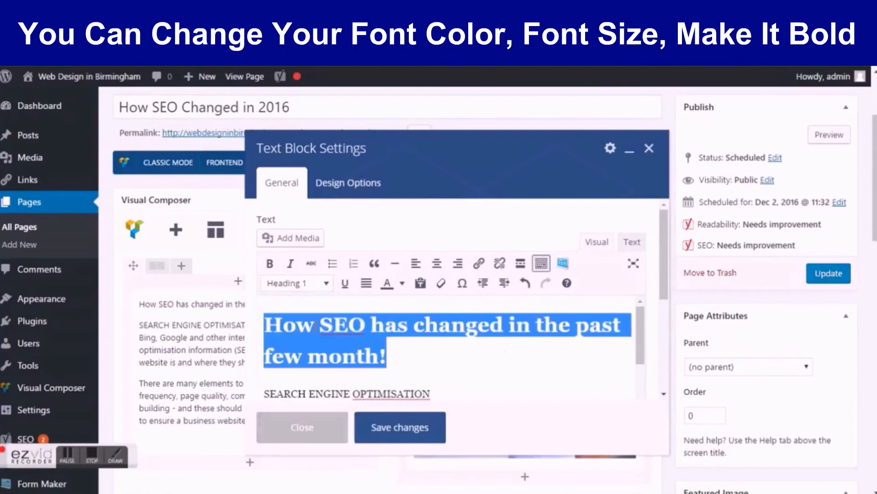
click(305, 283)
click(313, 363)
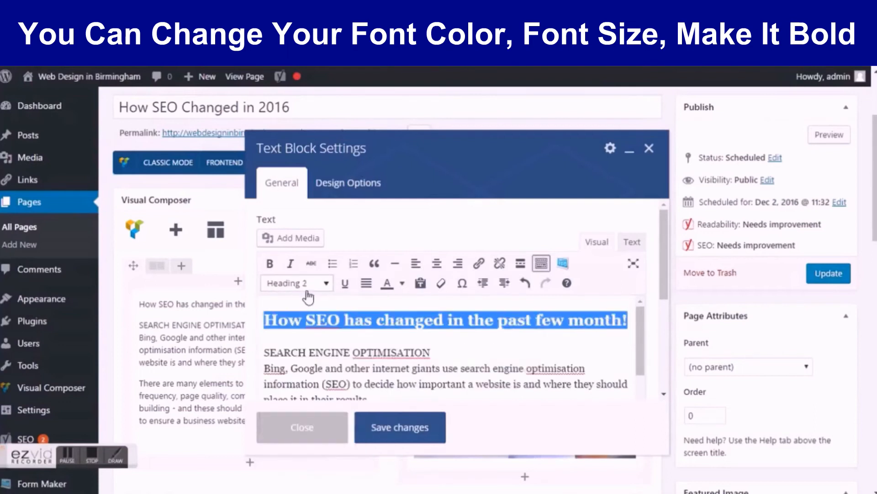
Format the opening line "How SEO has changed in the past few month!" as Heading 3
click(308, 292)
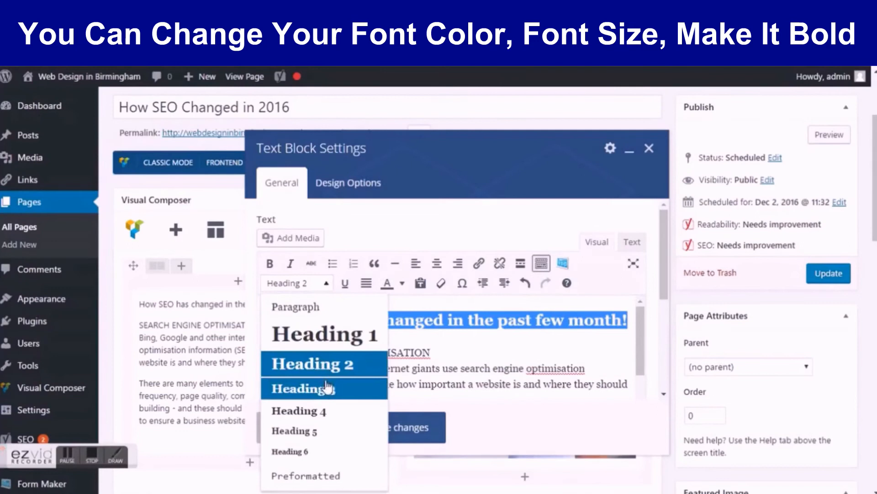
click(325, 388)
click(315, 289)
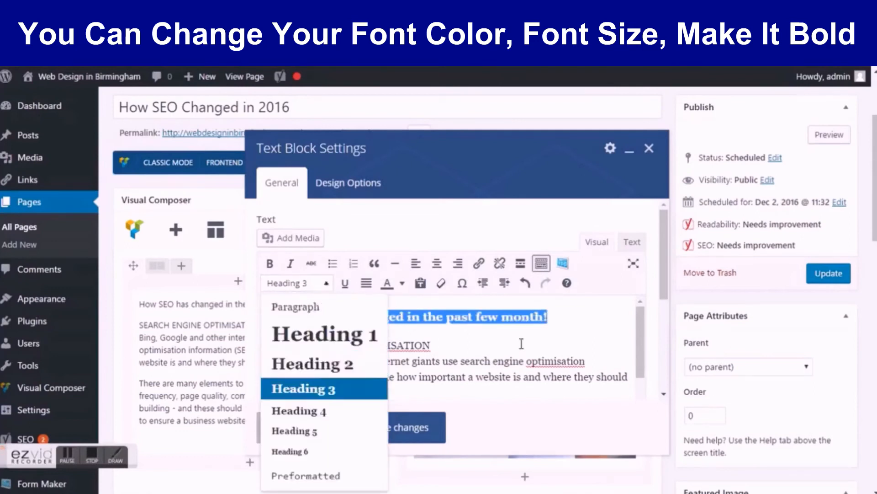
click(522, 343)
drag(555, 319, 271, 319)
click(303, 394)
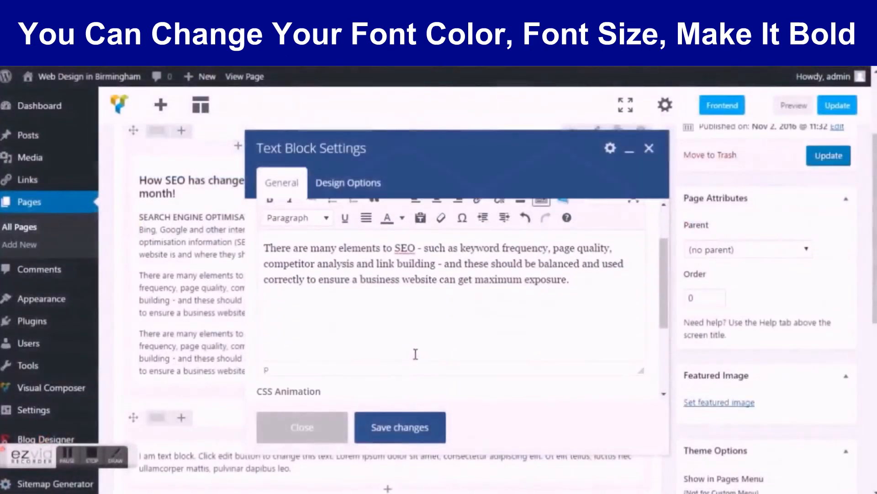
Insert the line "SEO Tips" above the paragraph beginning "There are many elements to SEO" and make it bold
scroll(333, 311, up, 2)
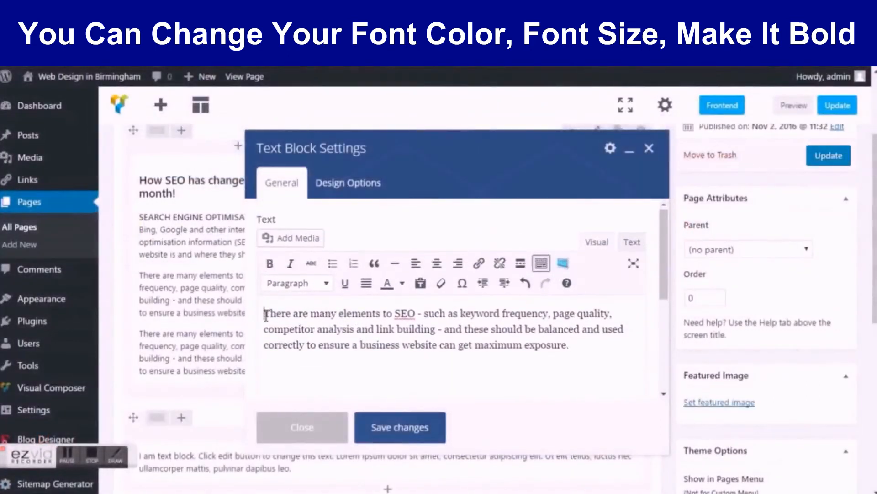
key(Return)
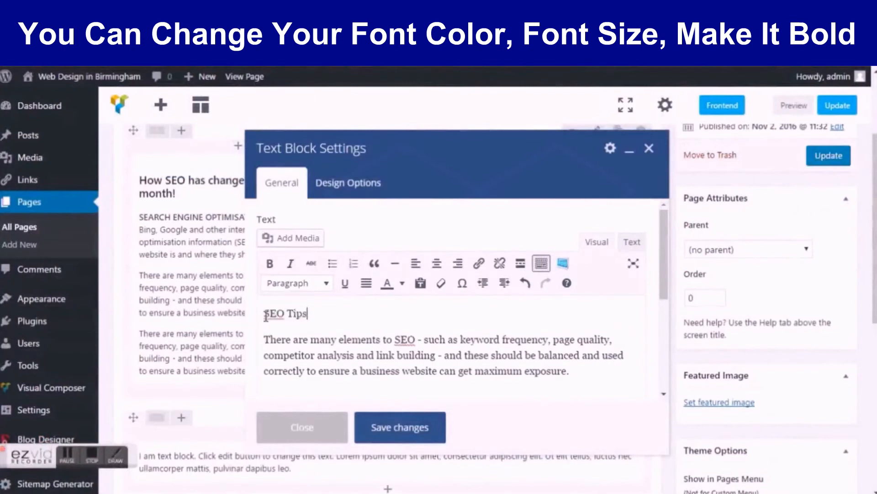
drag(325, 312, 256, 313)
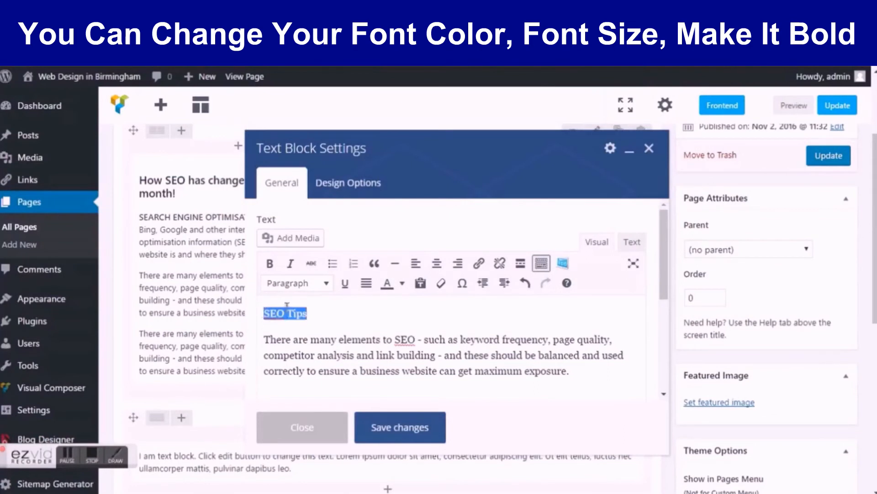
click(303, 286)
click(309, 306)
click(270, 263)
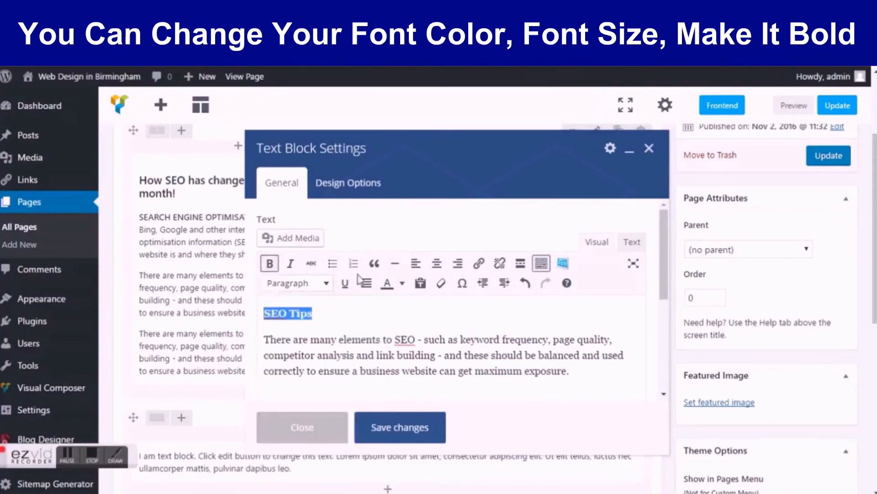
Set the text color of the "SEO Tips" line to blue
click(403, 283)
click(454, 312)
click(411, 312)
click(401, 283)
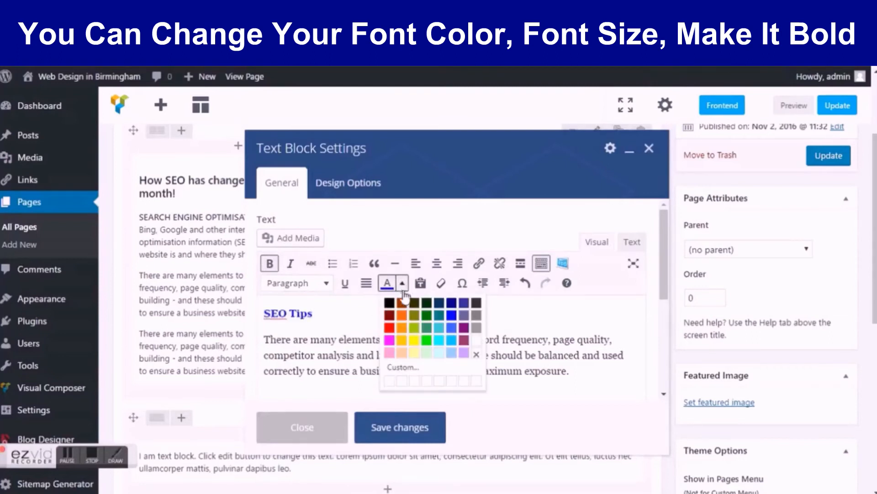
click(357, 313)
Go to the page for adding new plugins and search for "Yoast SEO"
scroll(366, 323, down, 2)
scroll(367, 322, up, 2)
scroll(533, 347, down, 2)
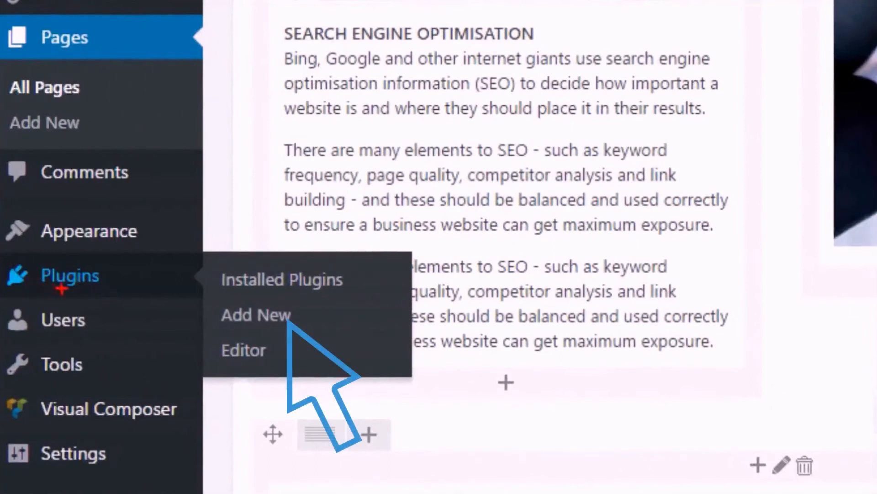
click(234, 320)
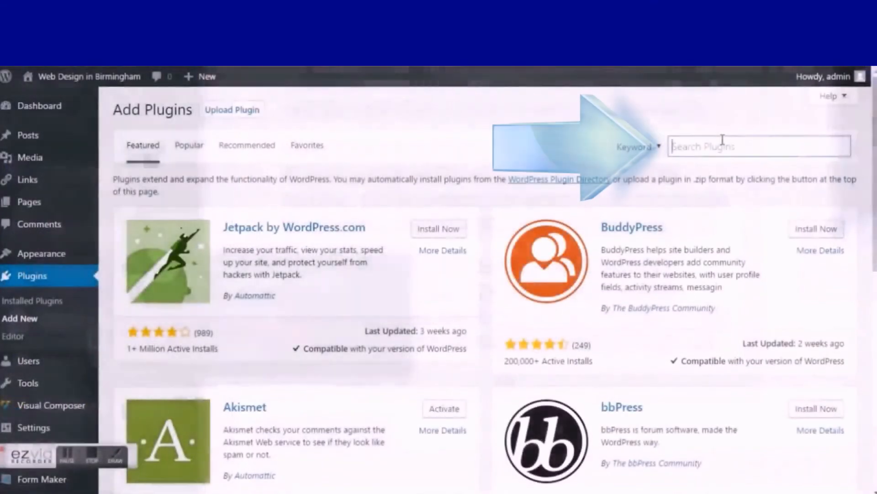
text(Yoast SEO)
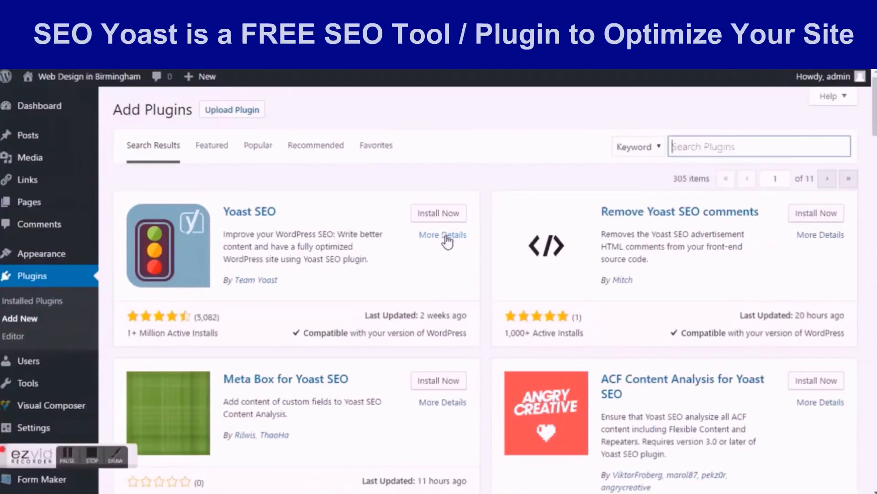
Open the details of the Yoast SEO plugin and look through its description, installation notes and screenshots
click(443, 236)
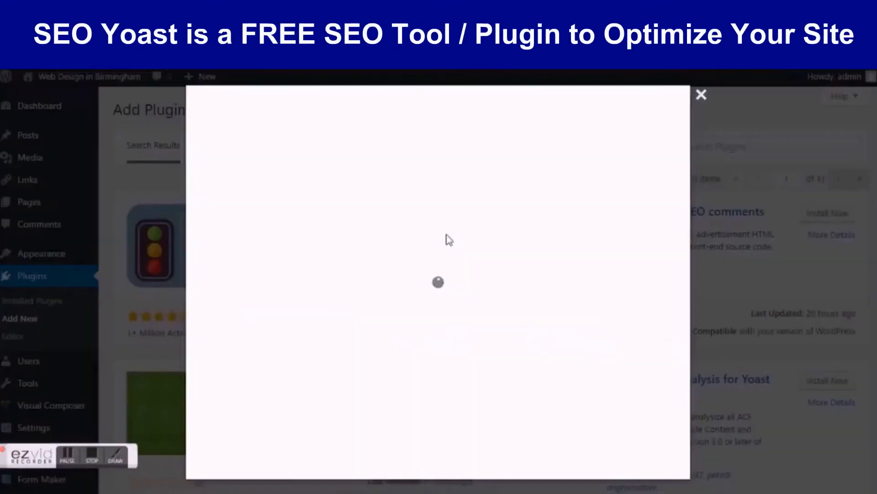
scroll(334, 245, down, 3)
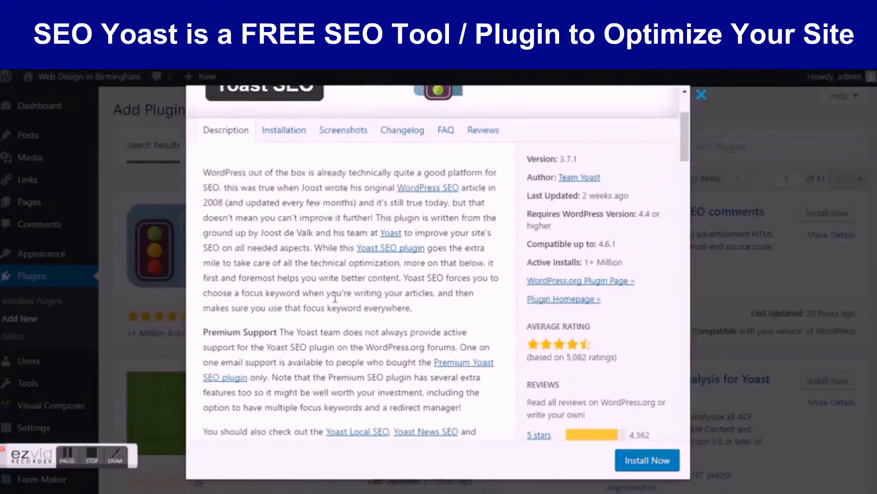
scroll(333, 301, up, 2)
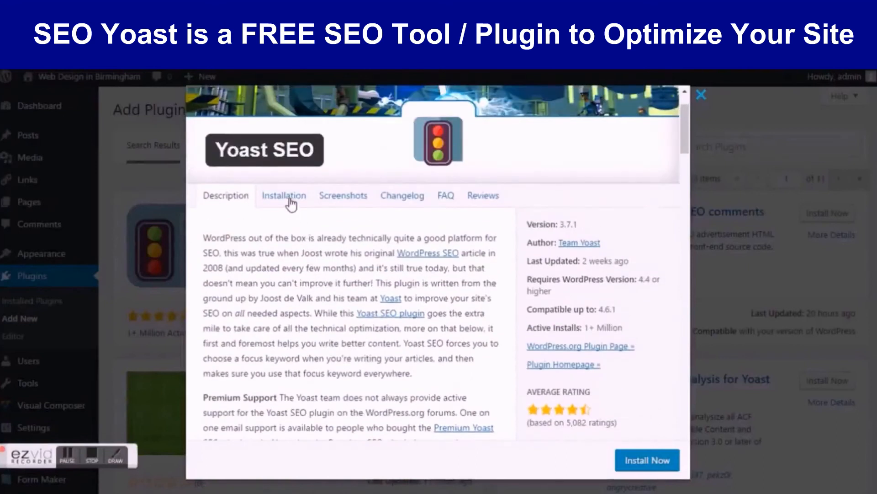
click(291, 203)
scroll(307, 226, down, 2)
scroll(301, 231, up, 2)
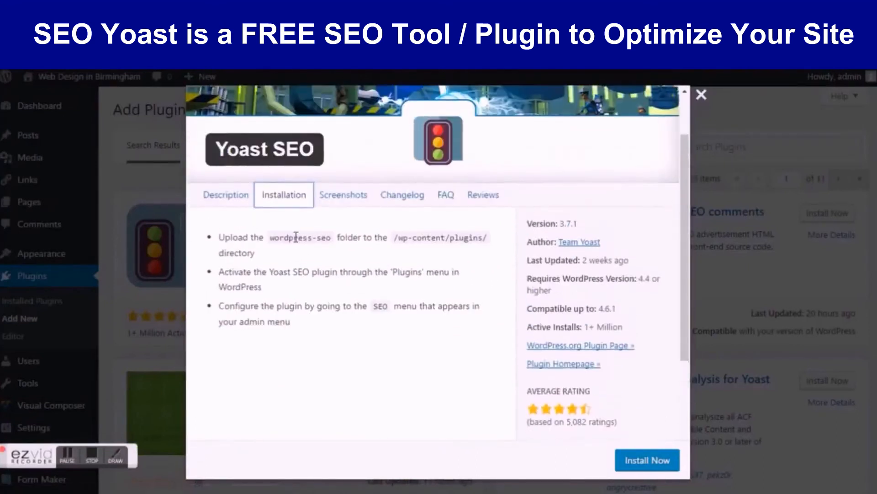
click(336, 201)
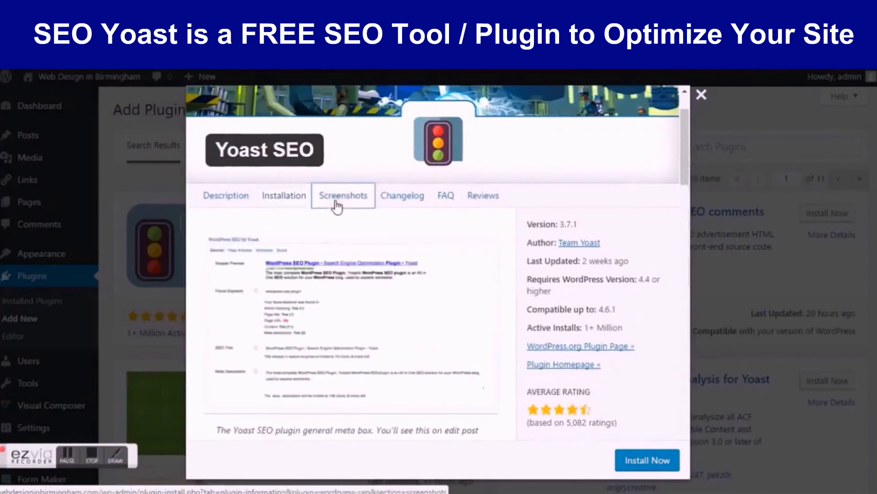
scroll(350, 233, down, 4)
scroll(359, 254, up, 4)
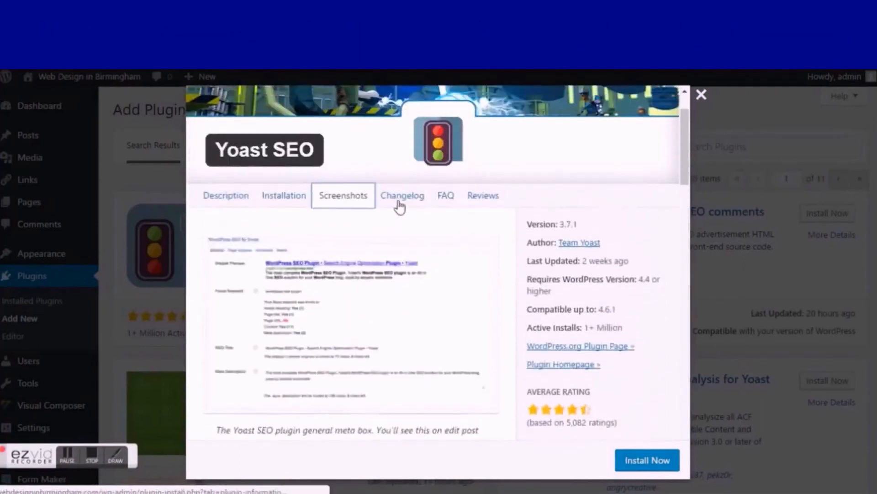
Check the Yoast SEO plugin's changelog, FAQ and user reviews, and close its details
click(400, 204)
click(452, 203)
click(483, 200)
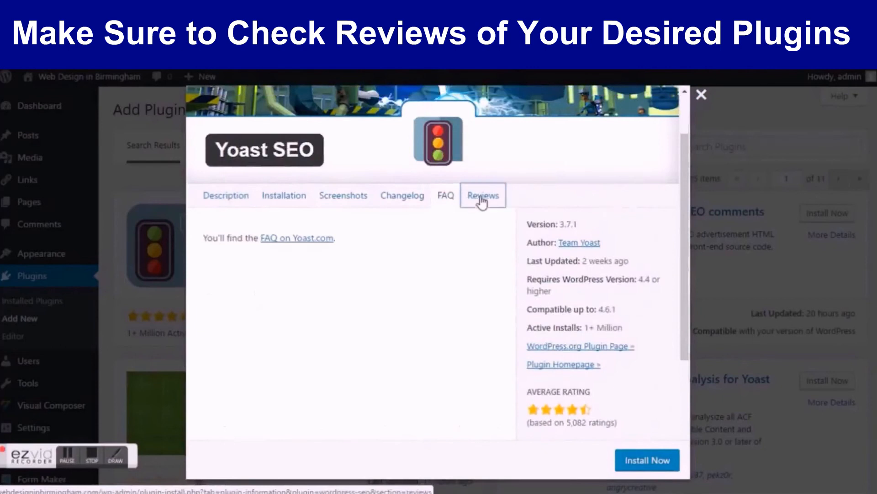
scroll(303, 270, down, 10)
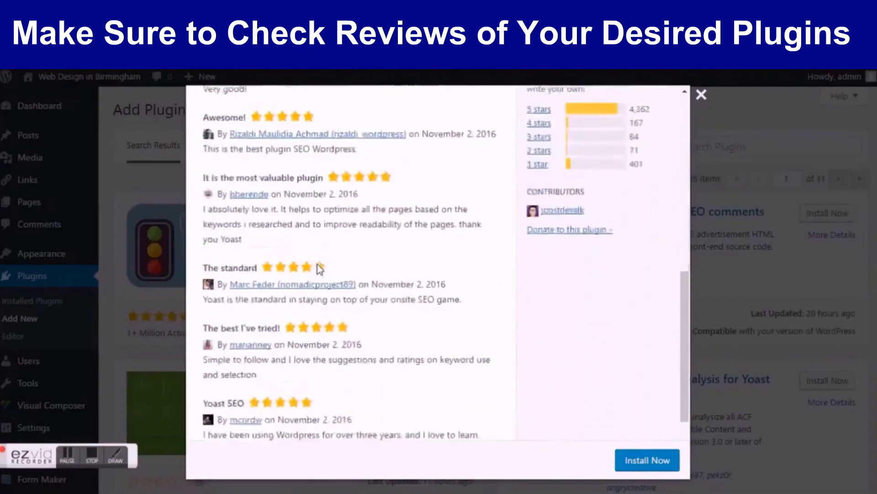
scroll(369, 288, up, 10)
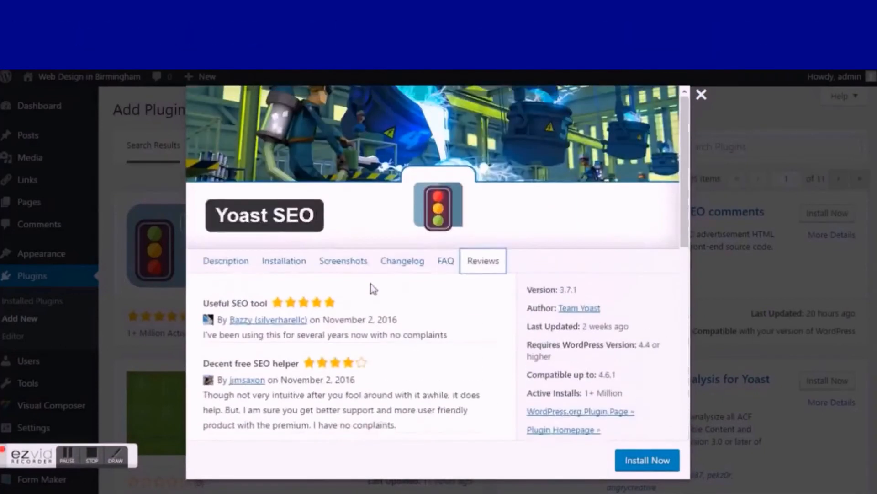
click(701, 94)
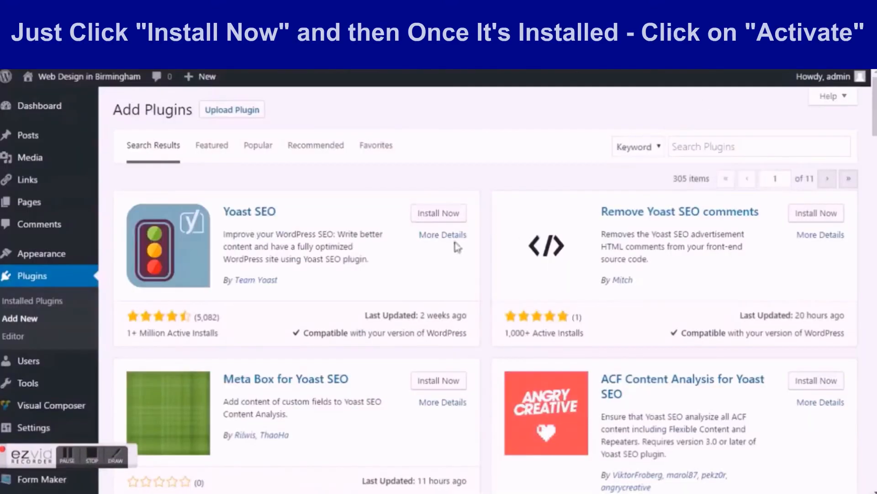
Install and activate the Yoast SEO plugin
click(452, 220)
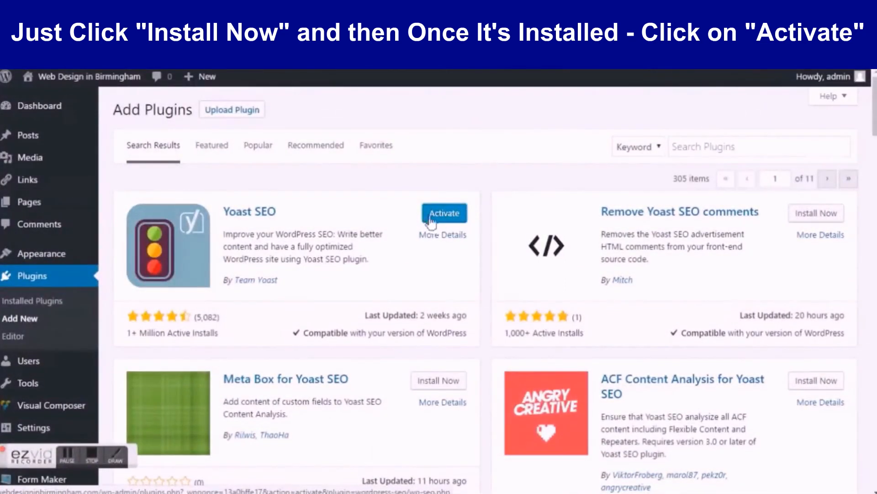
click(444, 218)
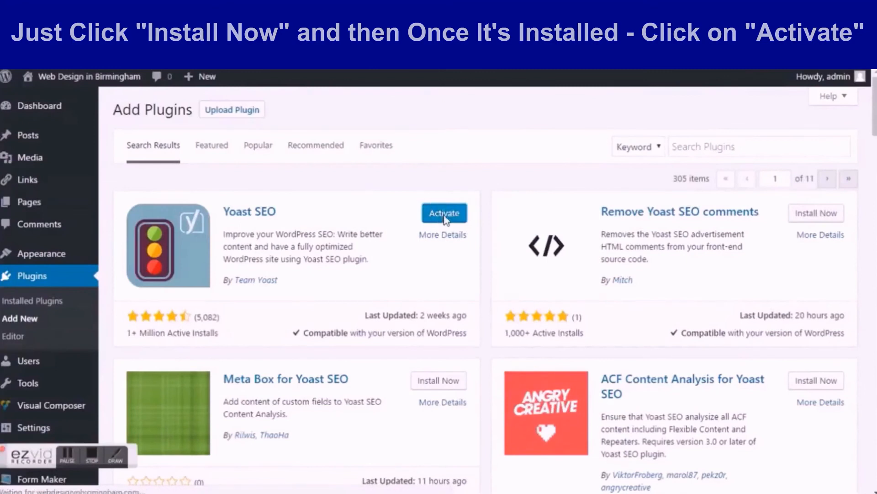
Go to the list of all pages and open "How SEO Changed in 2016" for editing
mouse_move(96, 203)
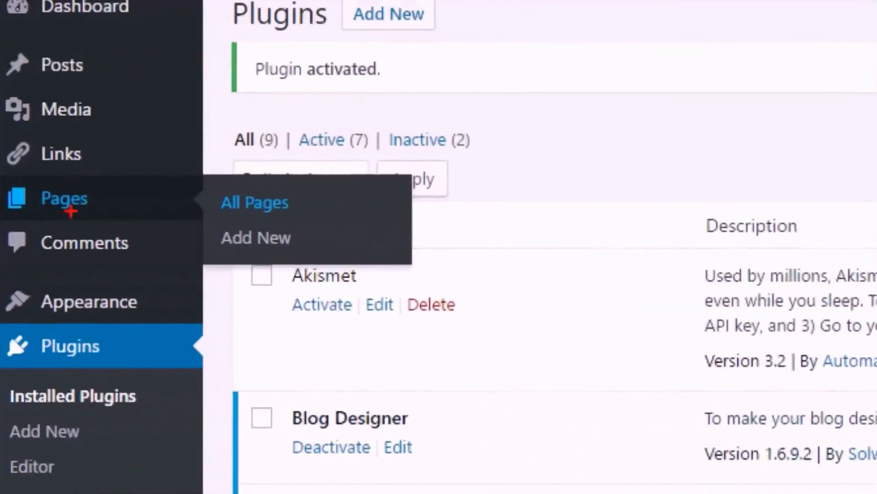
drag(41, 213, 91, 211)
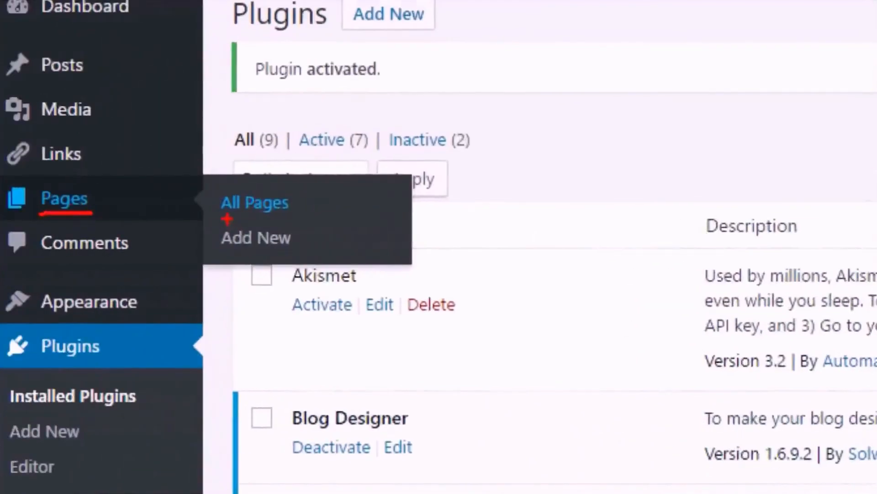
drag(222, 215, 295, 214)
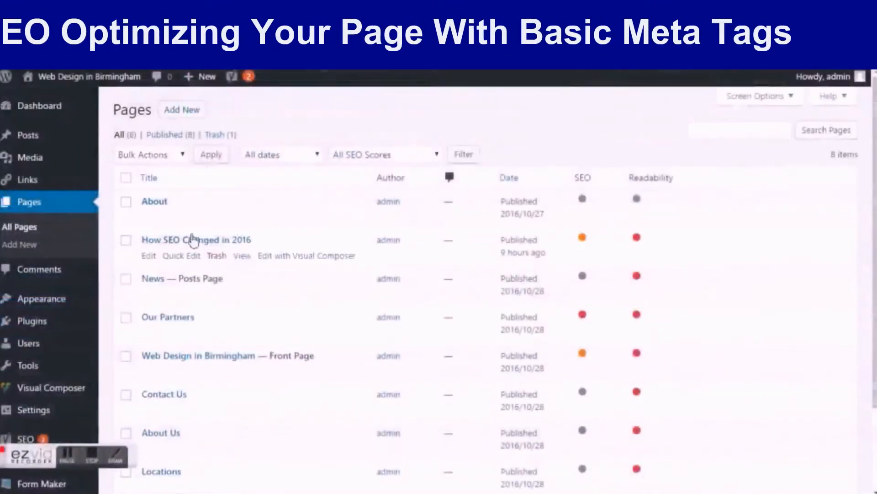
scroll(180, 199, down, 1)
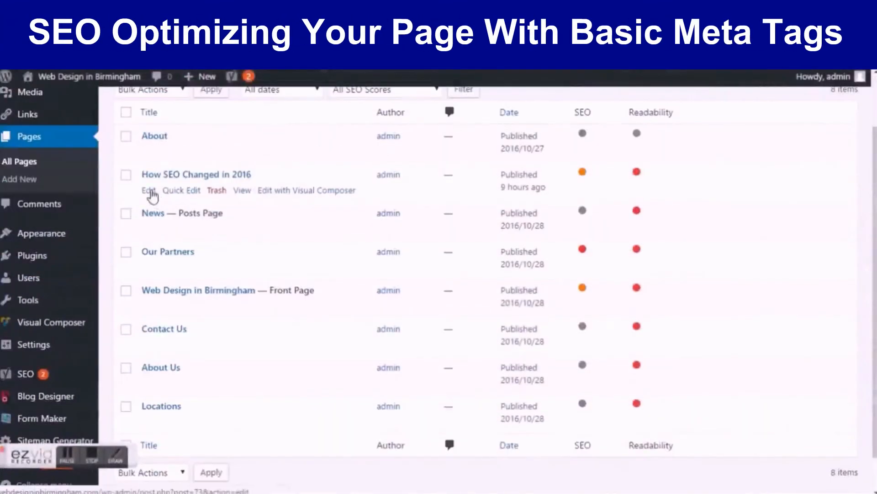
click(151, 191)
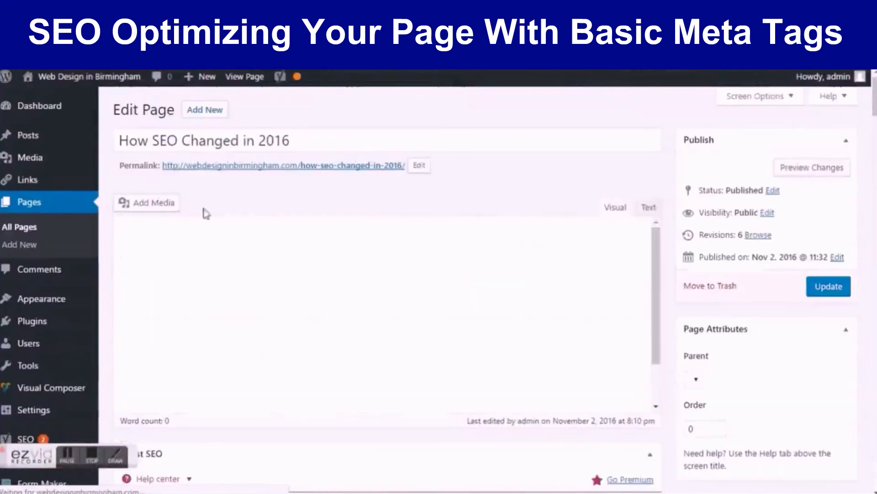
Open the snippet editor in the page's Yoast SEO section, review the SEO title, slug and meta description, and close it
scroll(296, 271, down, 5)
scroll(295, 275, down, 5)
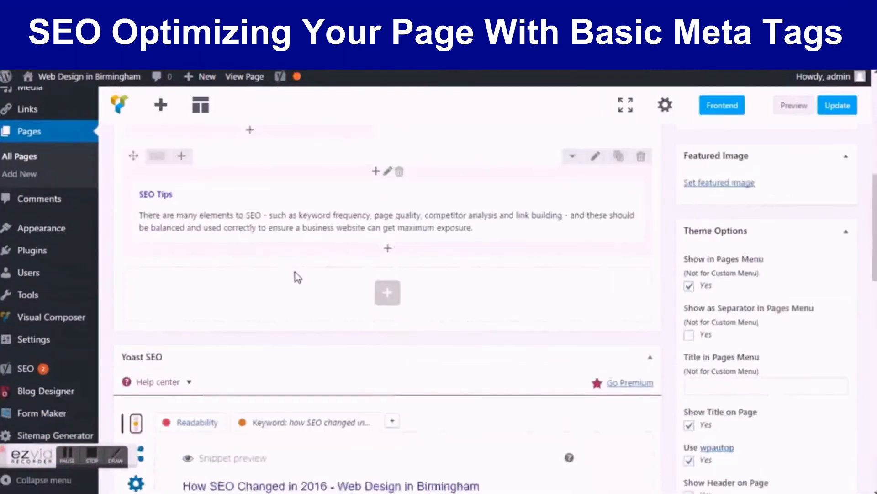
scroll(292, 274, down, 6)
scroll(278, 274, down, 1)
scroll(272, 256, up, 2)
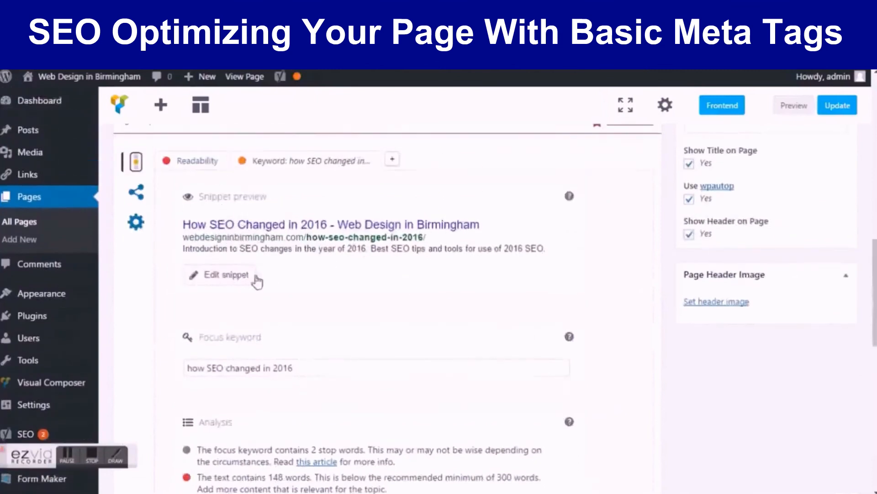
click(236, 284)
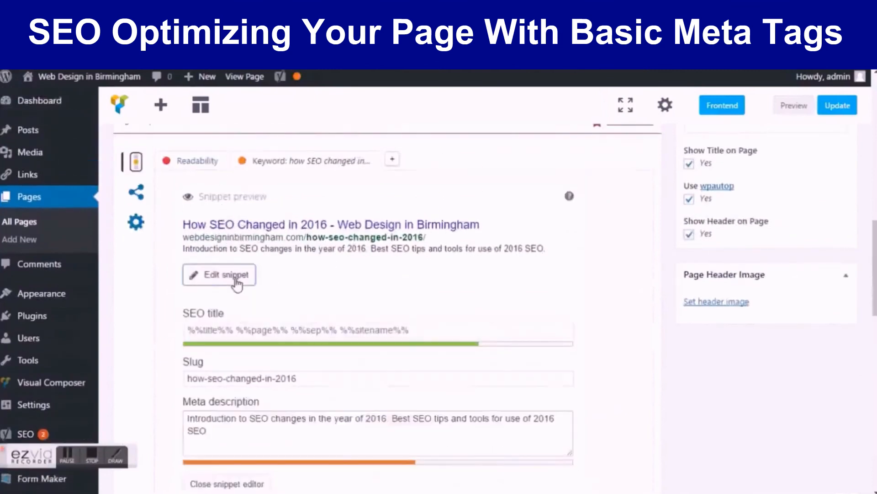
scroll(238, 283, down, 3)
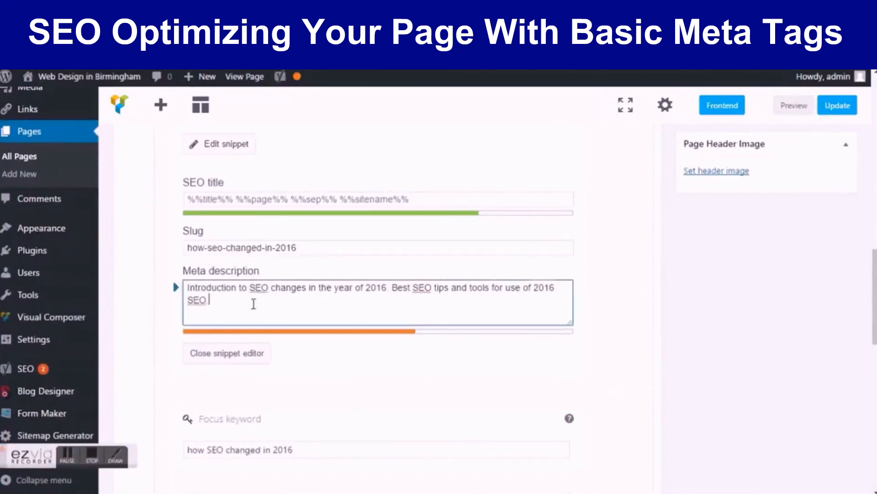
drag(253, 303, 183, 293)
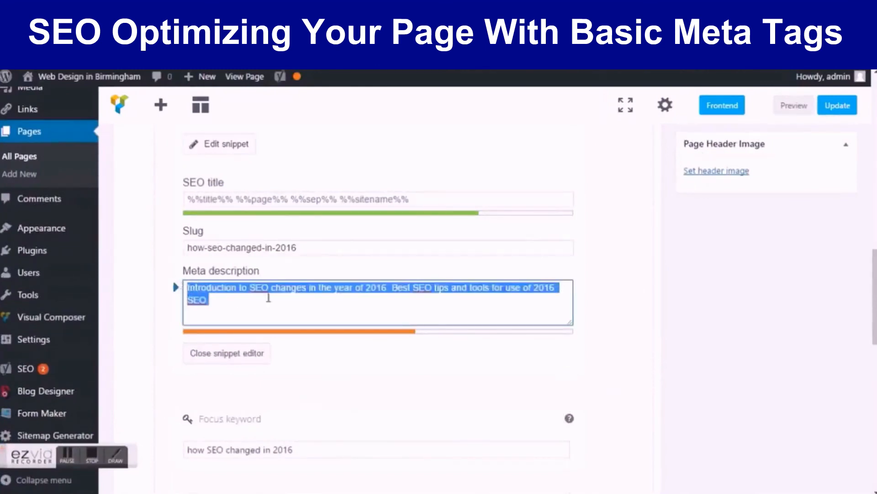
click(269, 298)
scroll(245, 356, up, 2)
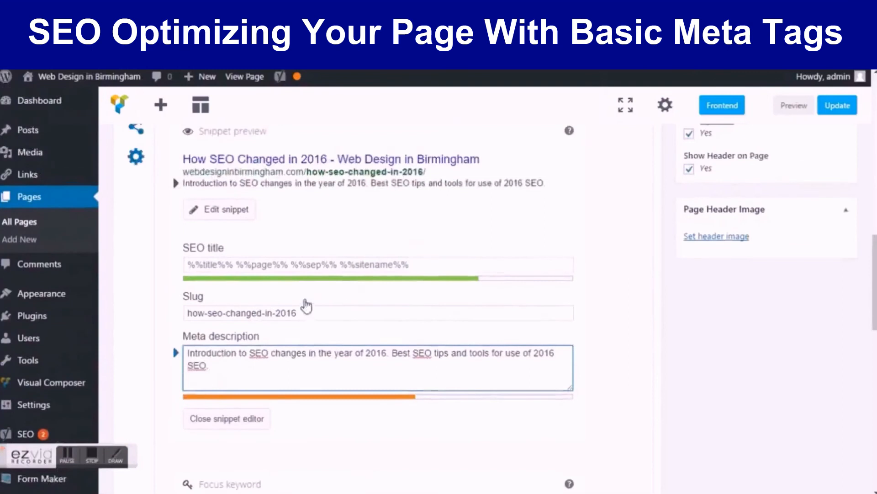
scroll(286, 315, down, 2)
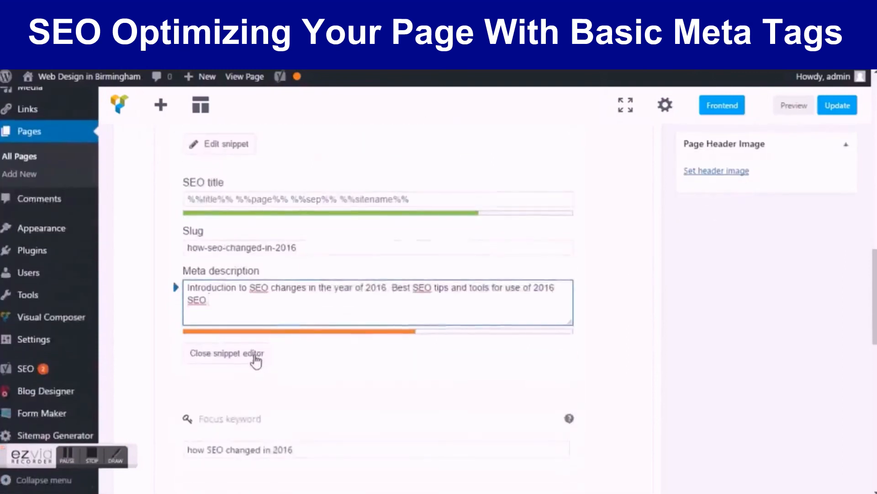
click(255, 359)
Set the page's Yoast SEO focus keyword to "How SEO changed in 2016"
click(313, 239)
drag(346, 235, 186, 238)
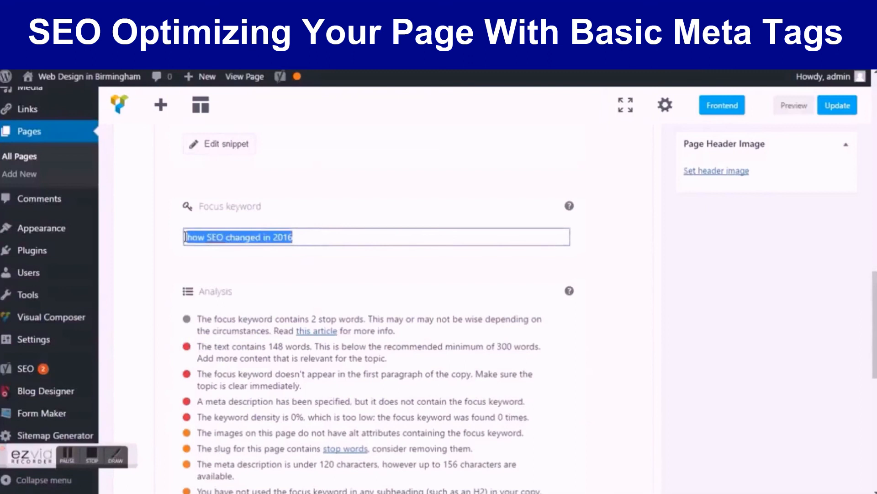
text(How SEO)
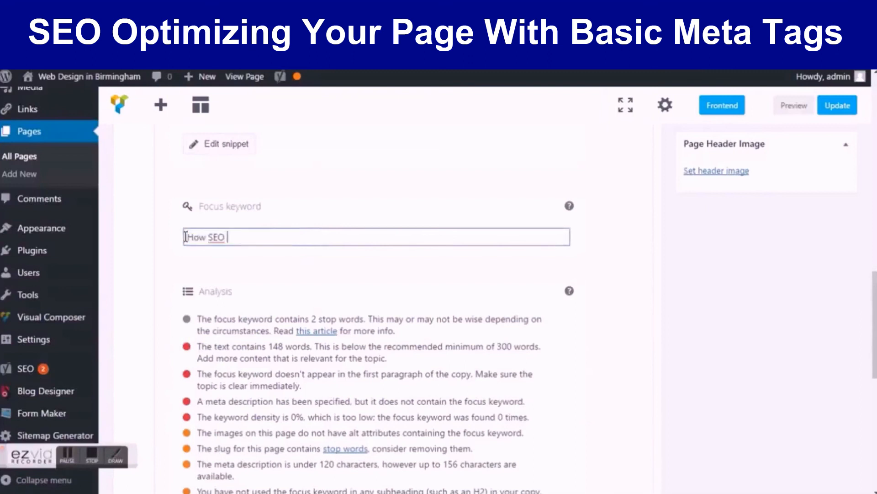
text( changed in 2016)
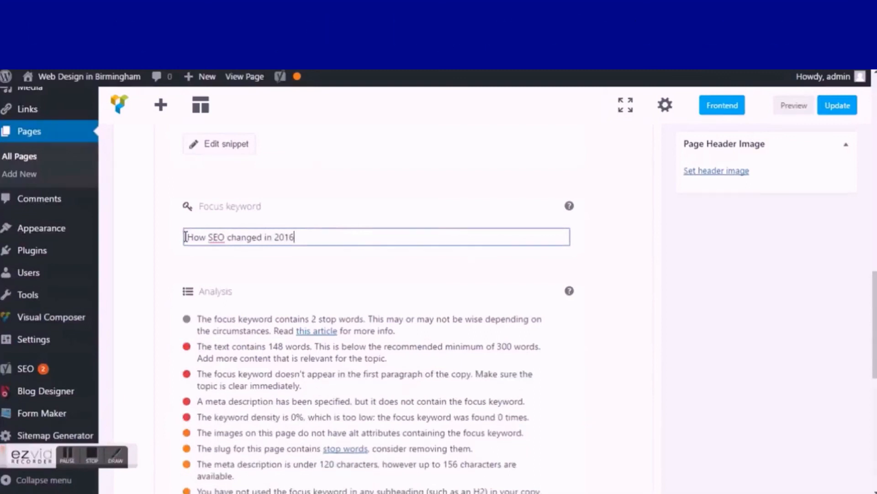
Update the page to publish the focus keyword change
scroll(665, 243, down, 3)
scroll(658, 247, up, 9)
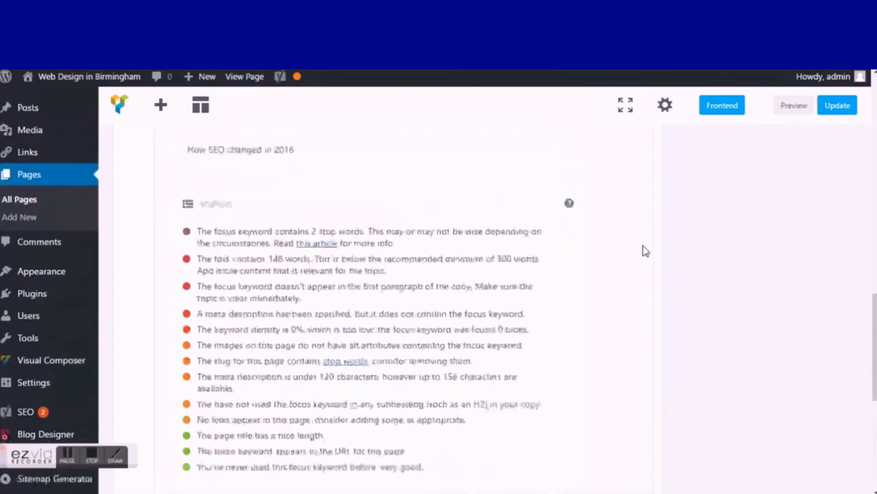
scroll(655, 263, up, 10)
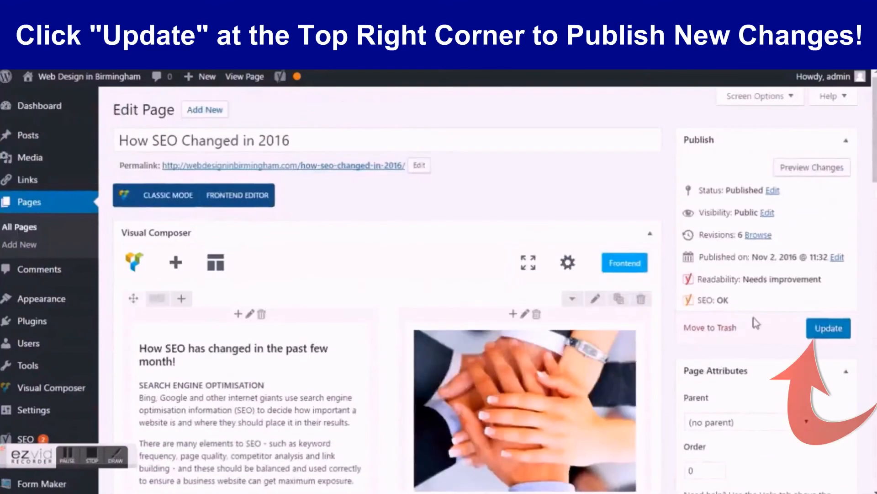
click(846, 336)
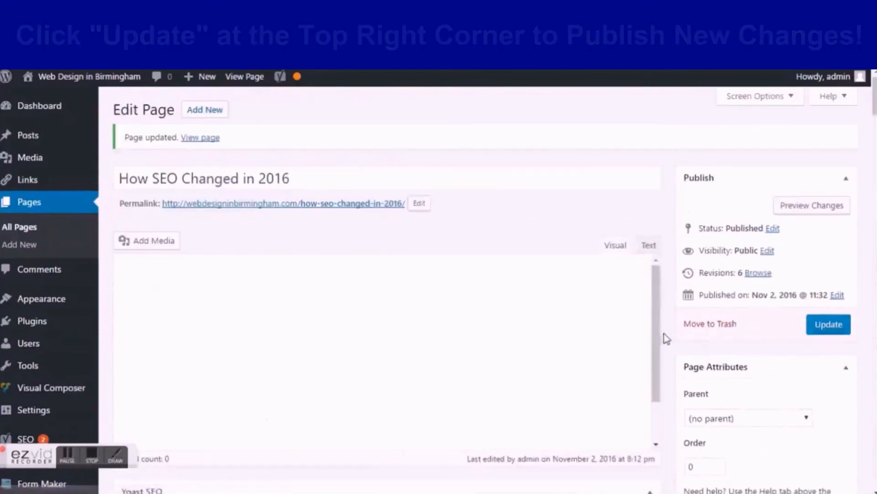
Open the page's permalink in a new browser tab and look over the published text blocks and image
scroll(440, 358, down, 1)
scroll(440, 358, down, 5)
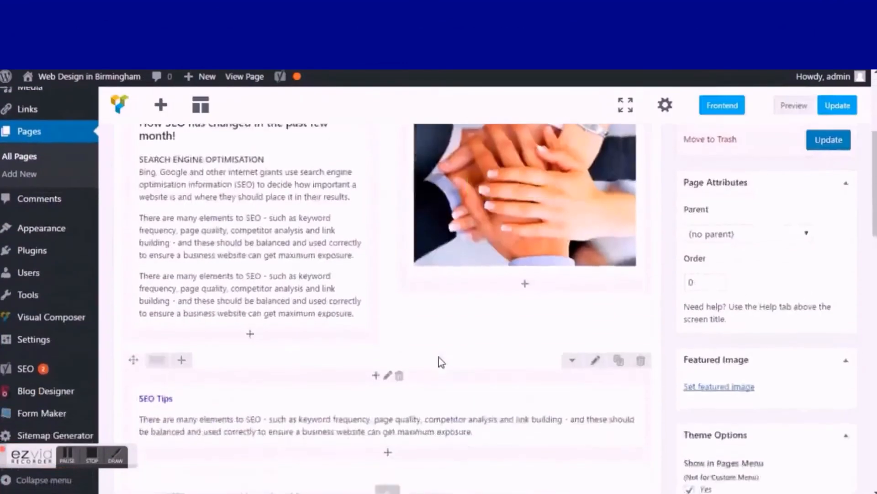
scroll(439, 358, up, 6)
right_click(284, 204)
click(316, 220)
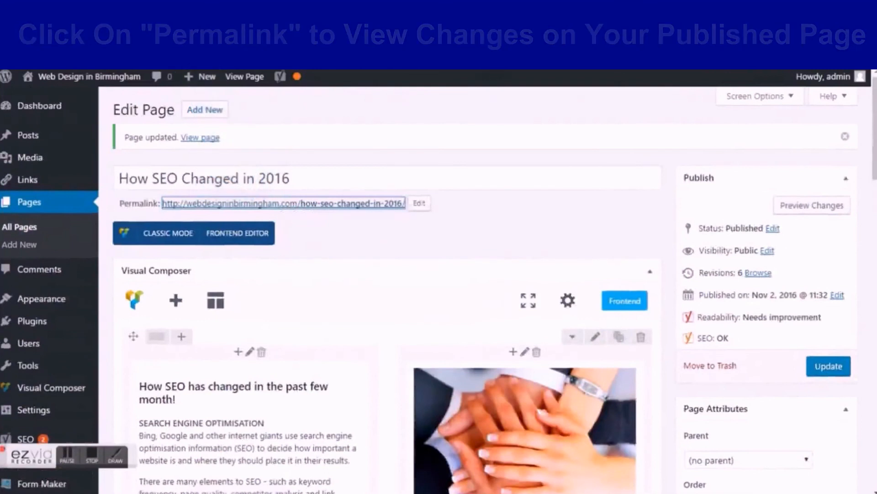
click(498, 13)
scroll(361, 214, down, 3)
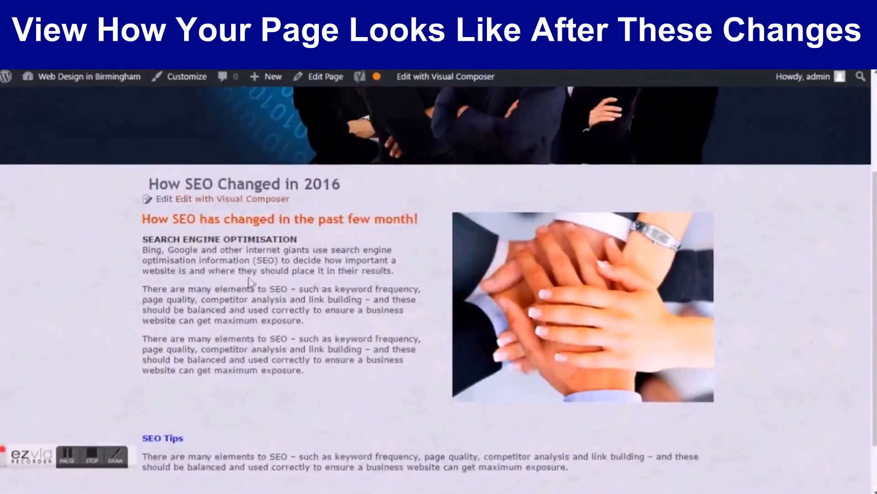
scroll(501, 447, up, 3)
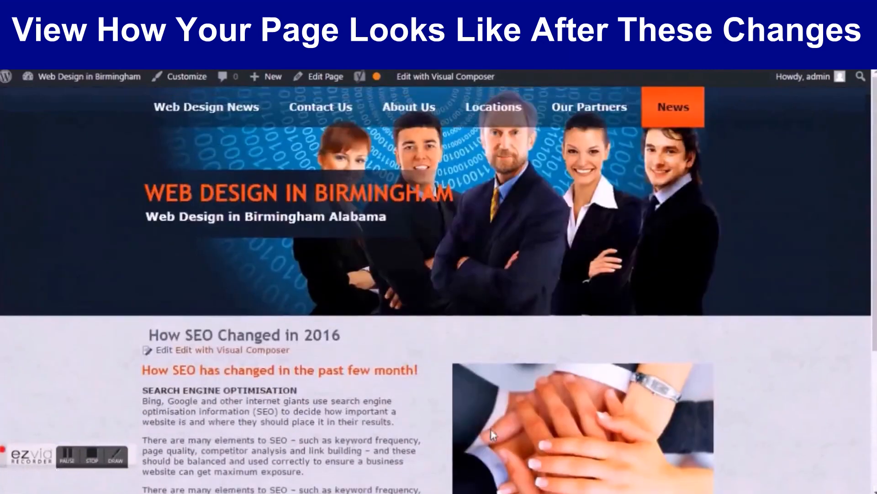
scroll(463, 396, down, 4)
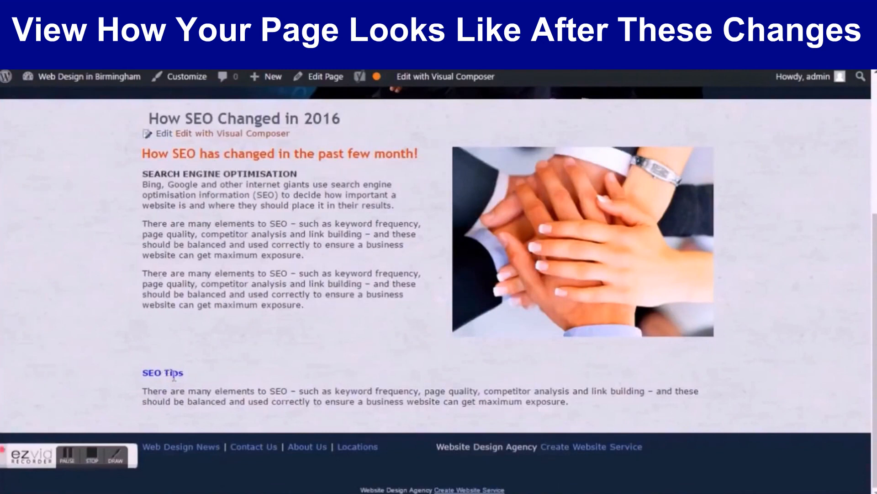
scroll(349, 383, up, 4)
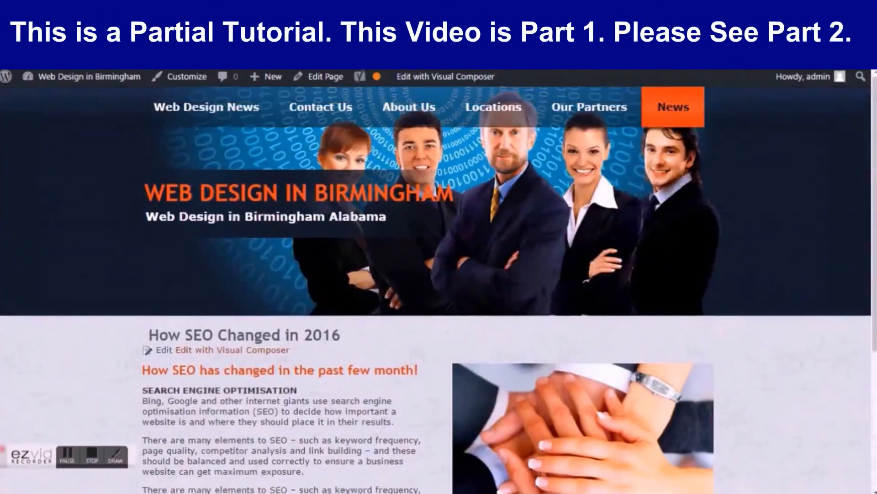
scroll(436, 289, down, 2)
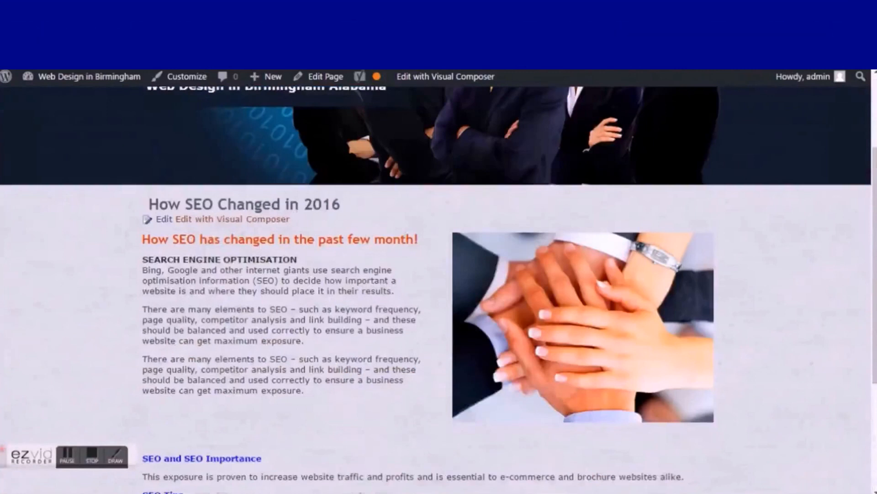